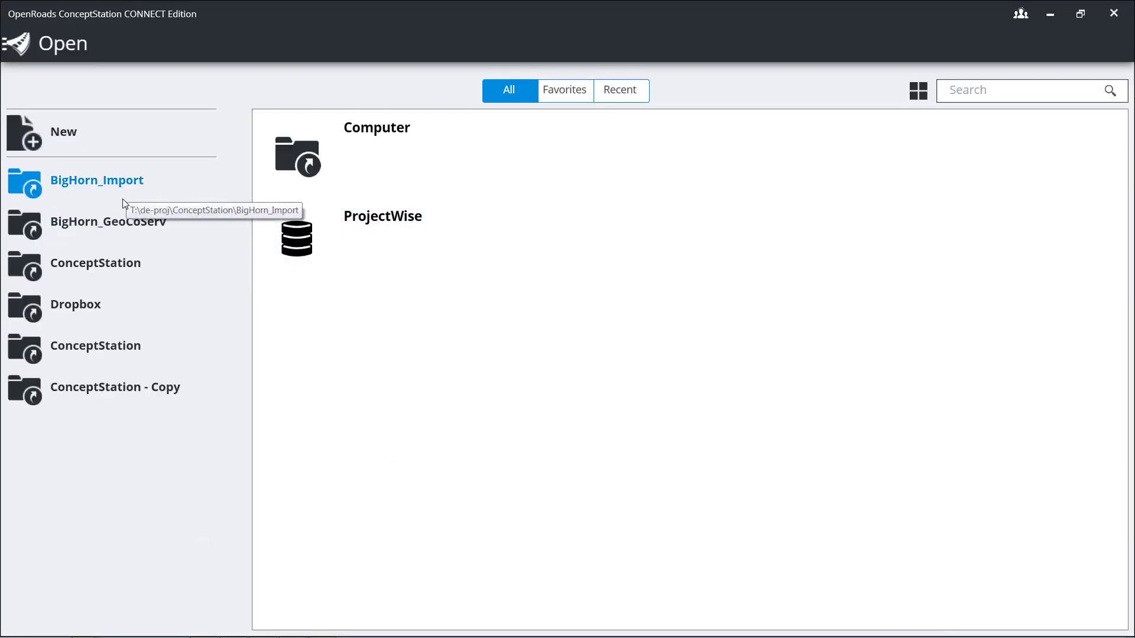
- Open BigHorn_GeoCoServ.dgndb from the BigHorn_GeoCoServ folder, then use the backstage to enter the Conceptualize workspace
click(121, 222)
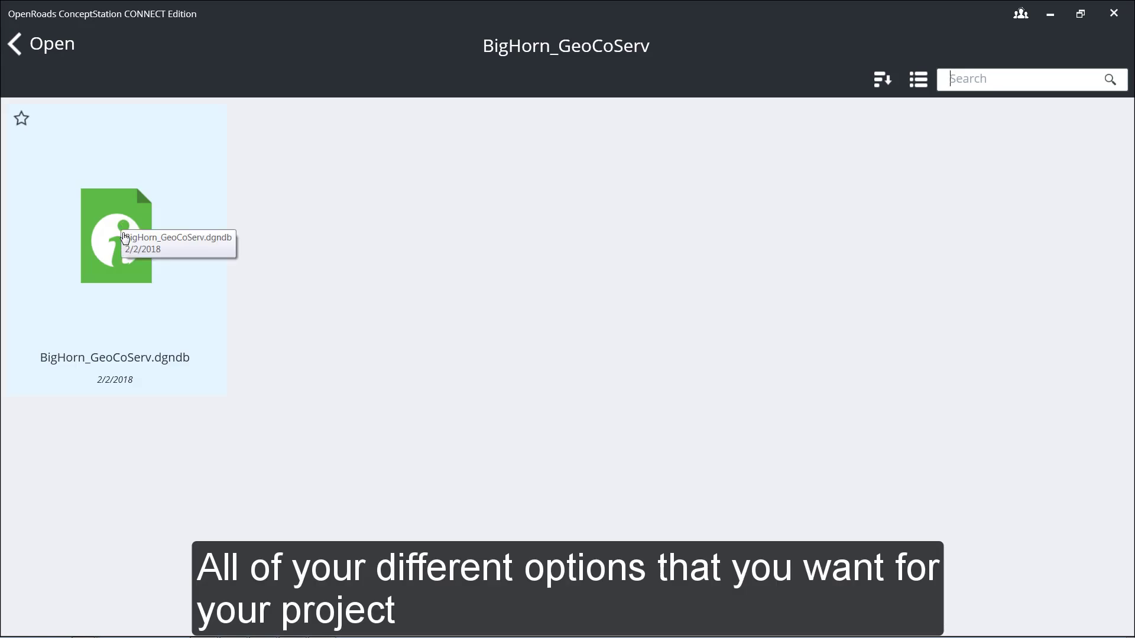
click(125, 238)
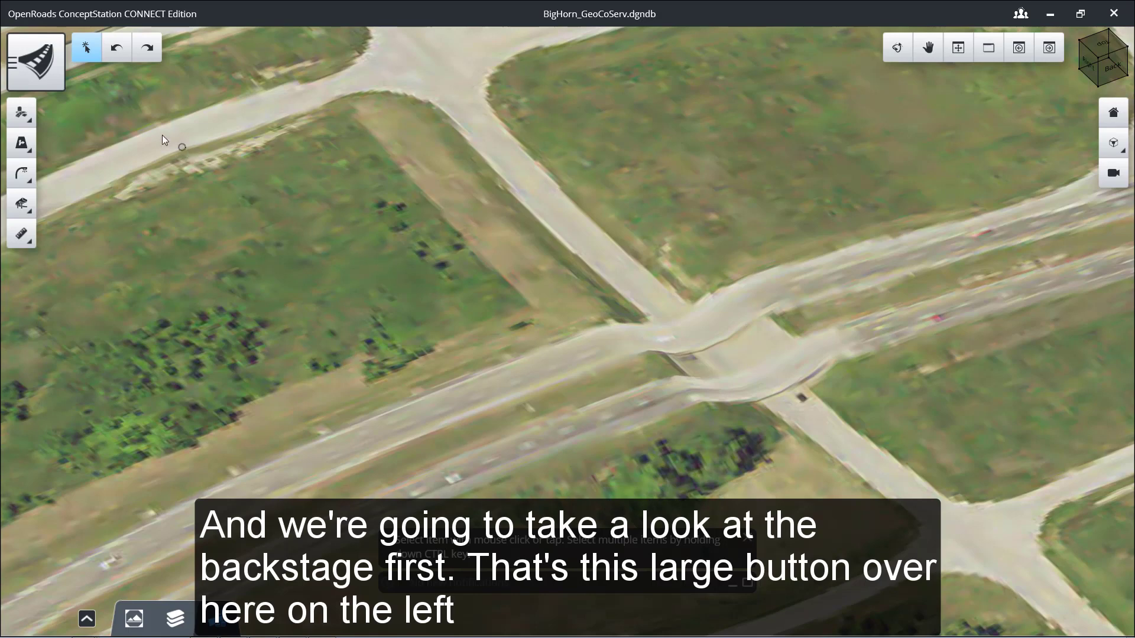
click(35, 63)
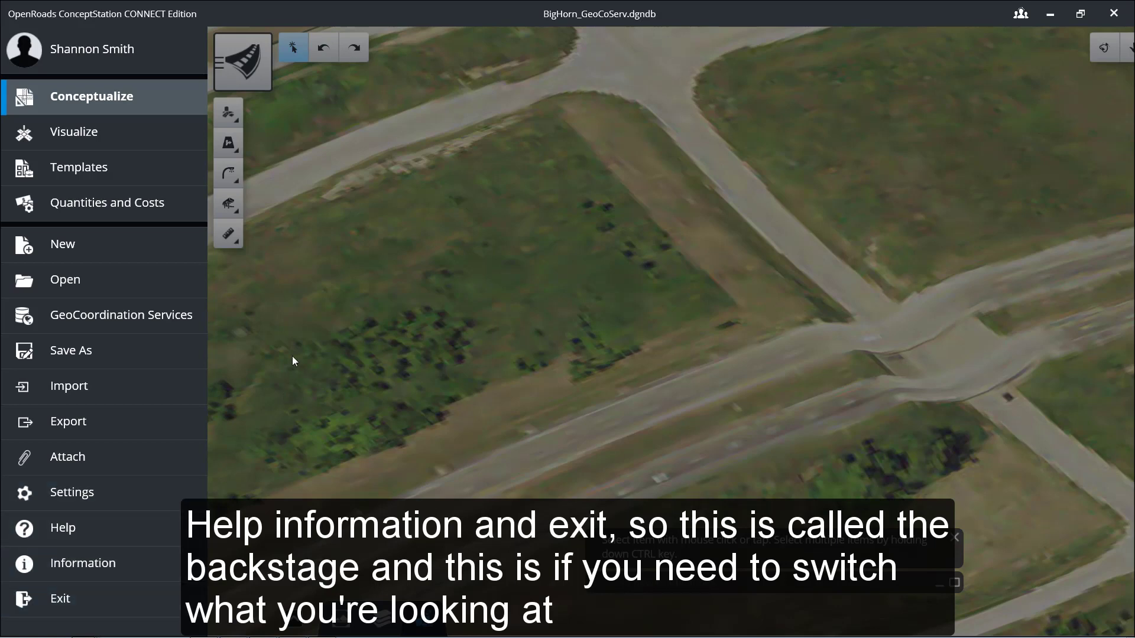
click(119, 95)
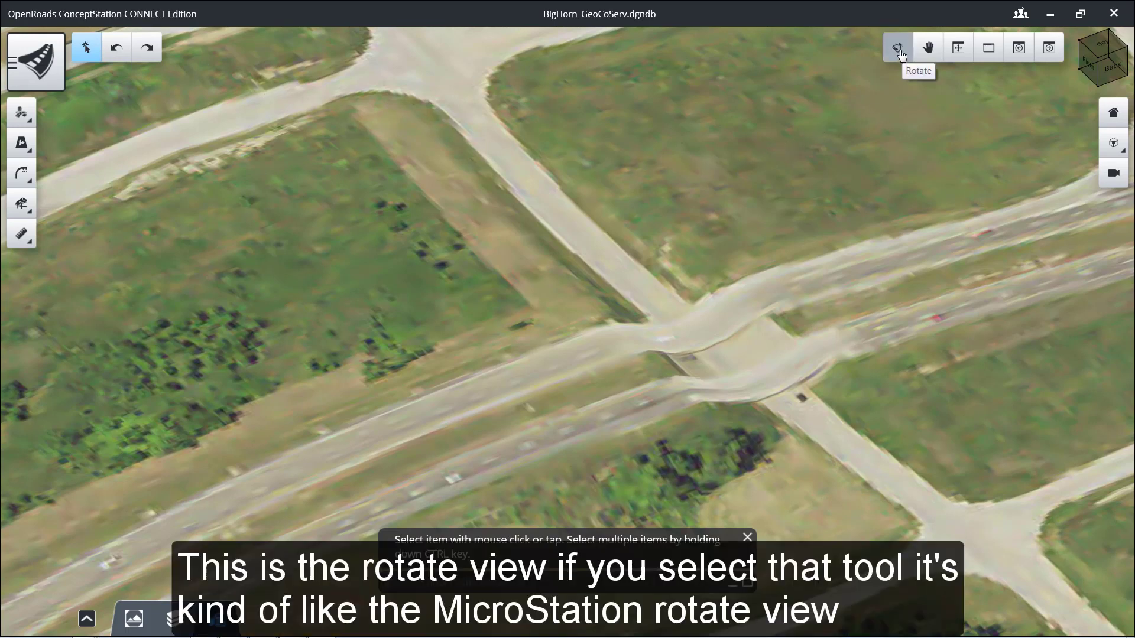
- Place the rotation point on the highway near the road crossing and rotate the 3D view around it
click(898, 51)
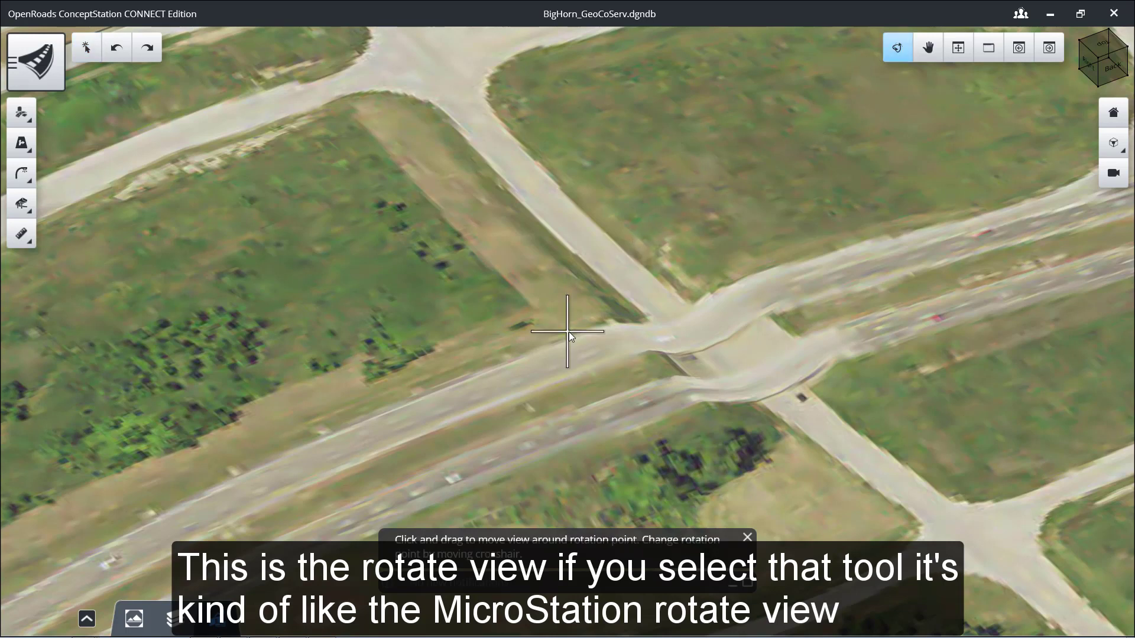
drag(568, 332, 613, 324)
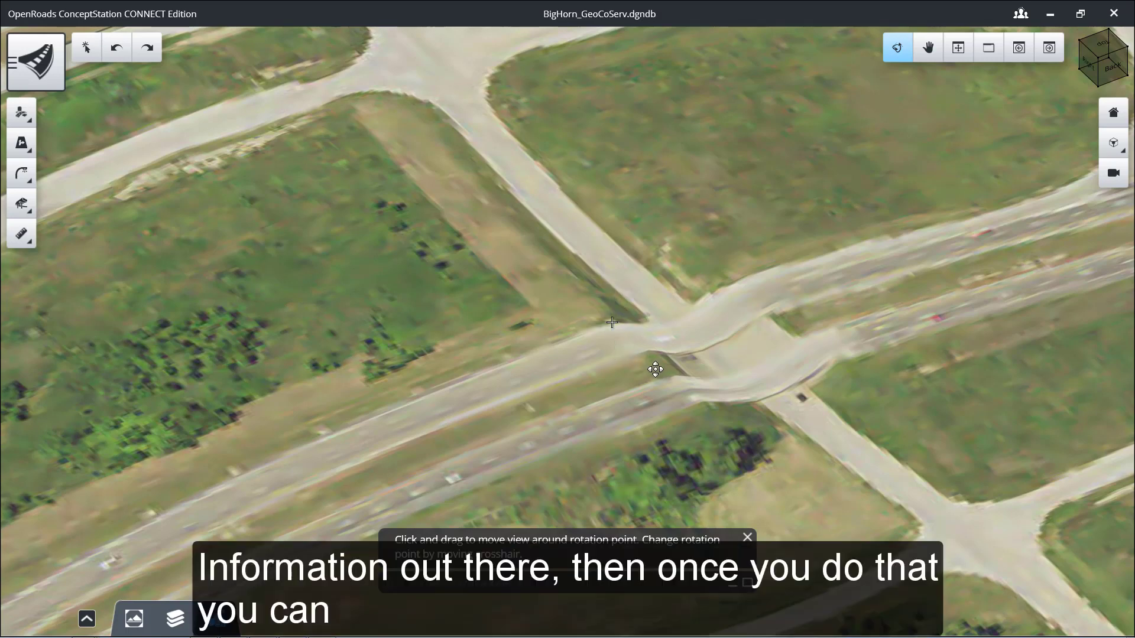
drag(656, 369, 693, 298)
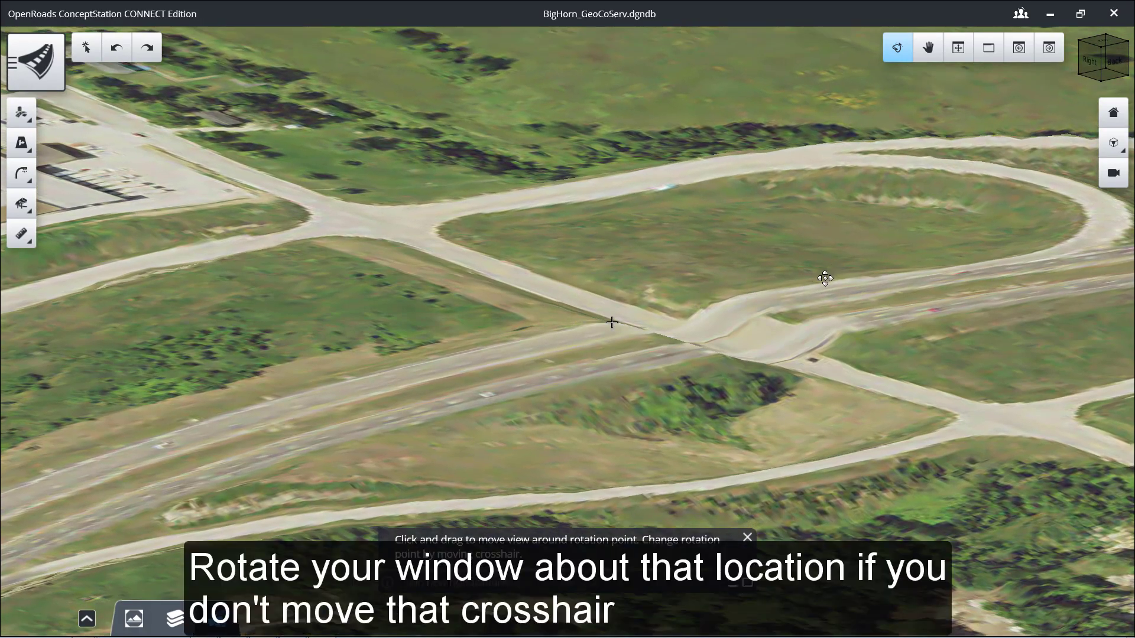
drag(825, 278, 286, 296)
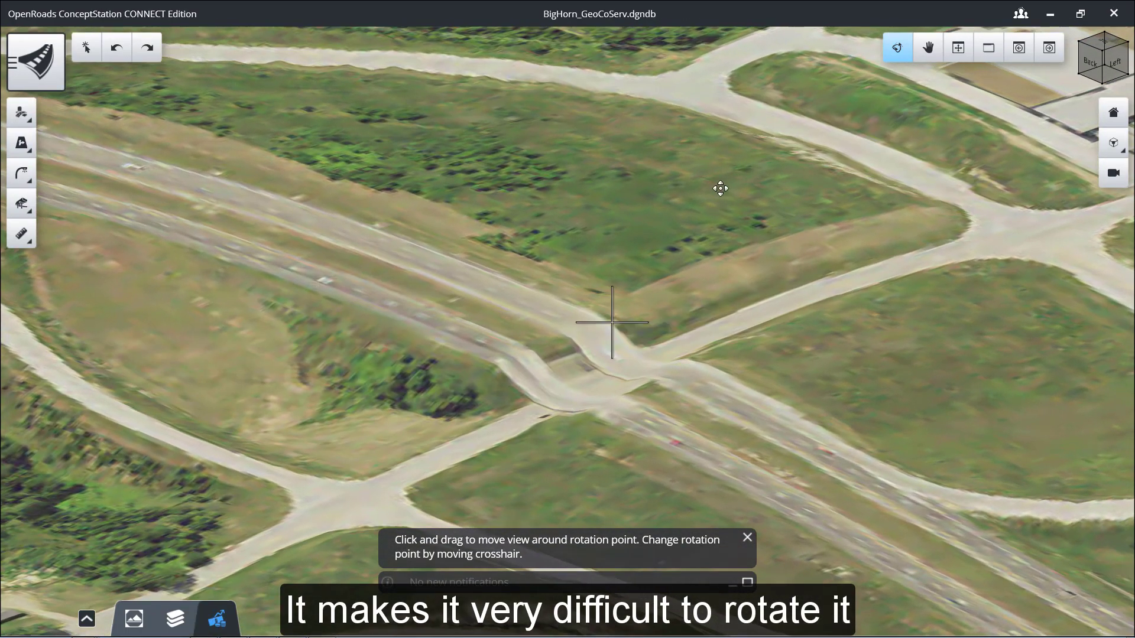
- Pan across the highway crossing and fit the entire terrain model in the view
click(928, 51)
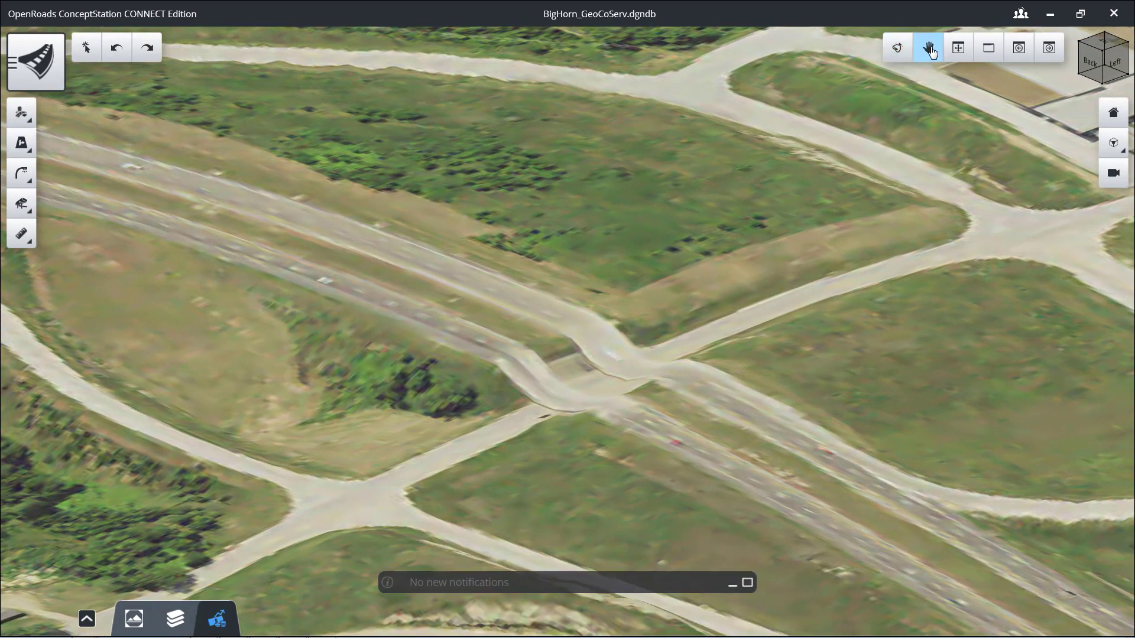
drag(679, 253, 582, 253)
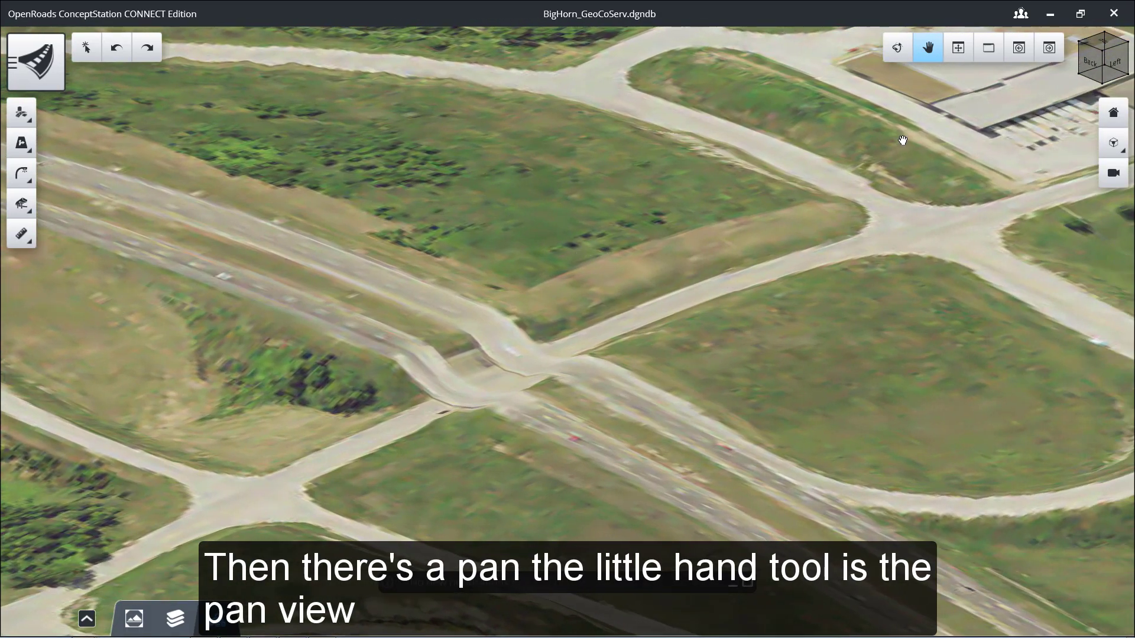
click(958, 52)
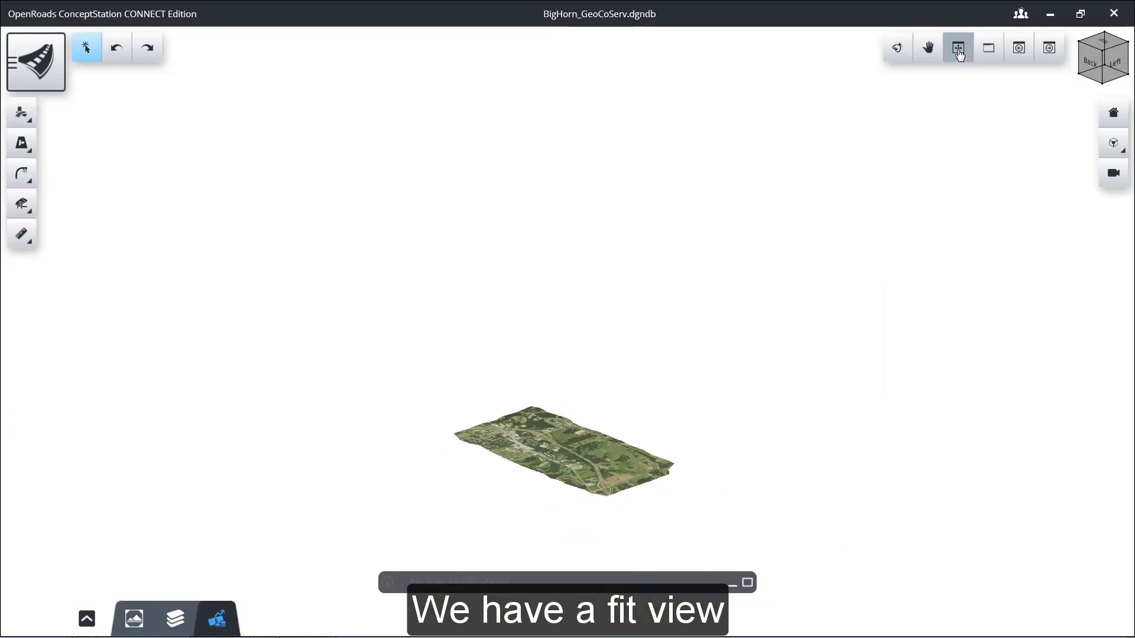
- Zoom into a rectangular window on the terrain, then step back to the previous view and forward again
click(988, 51)
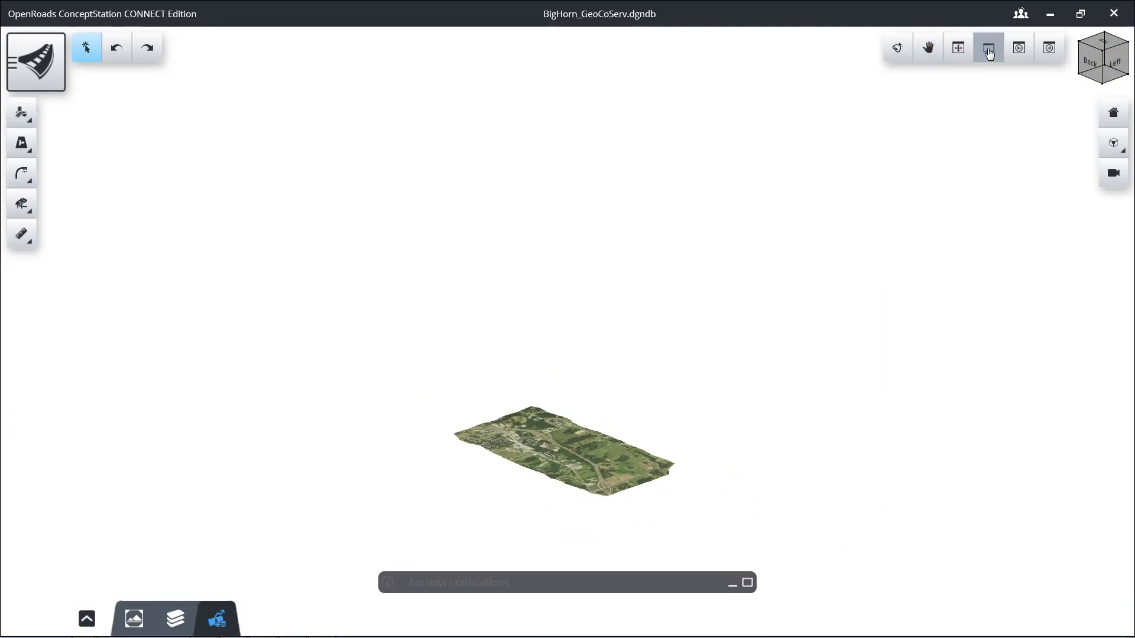
drag(530, 463, 546, 444)
click(546, 445)
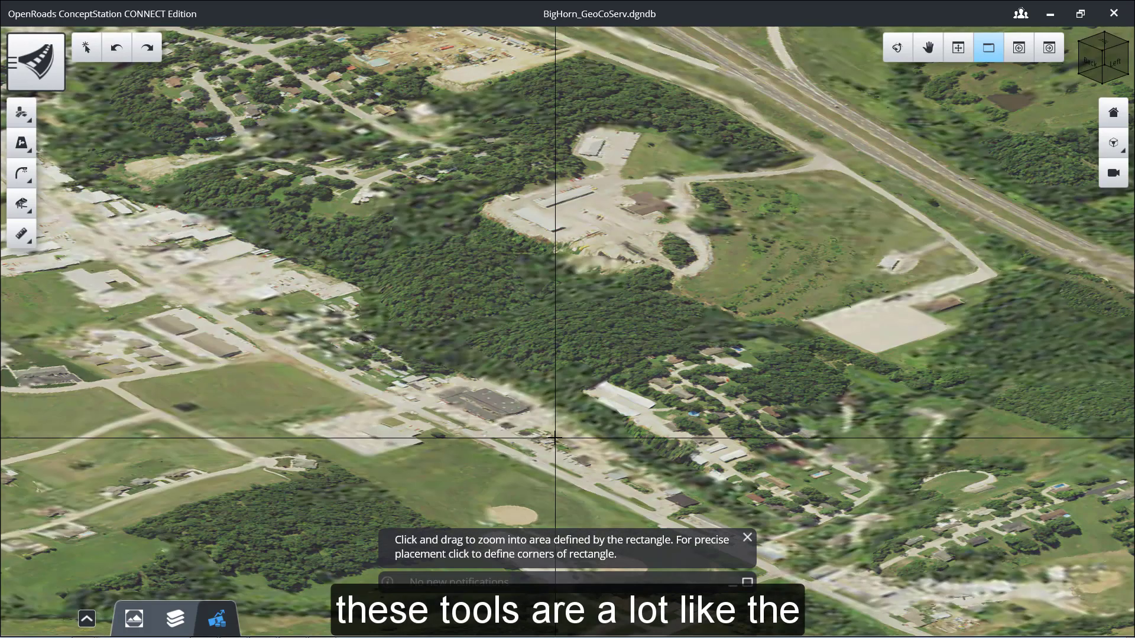
click(1019, 52)
click(1019, 52)
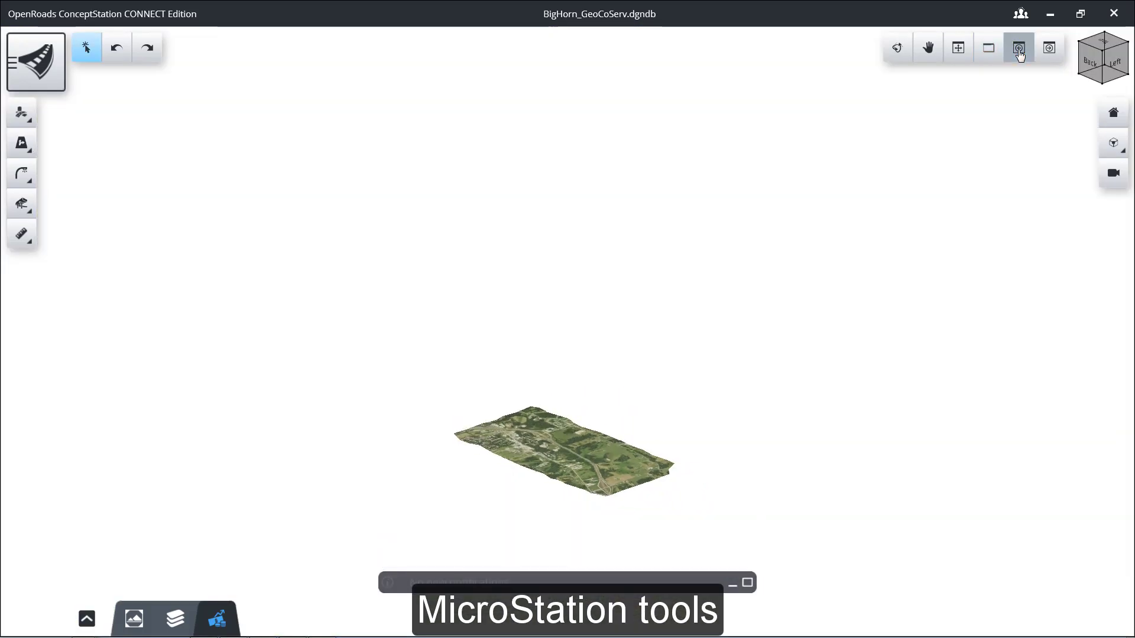
click(1049, 50)
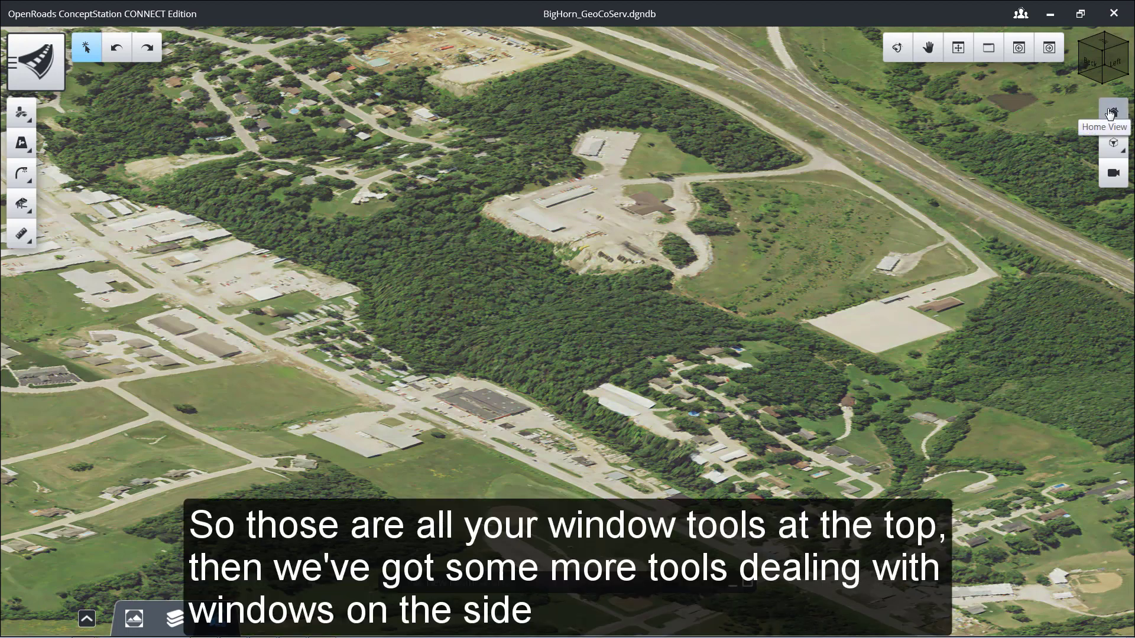
- Switch to the home view and pan to the sports fields and the neighbouring built-up area
click(1110, 113)
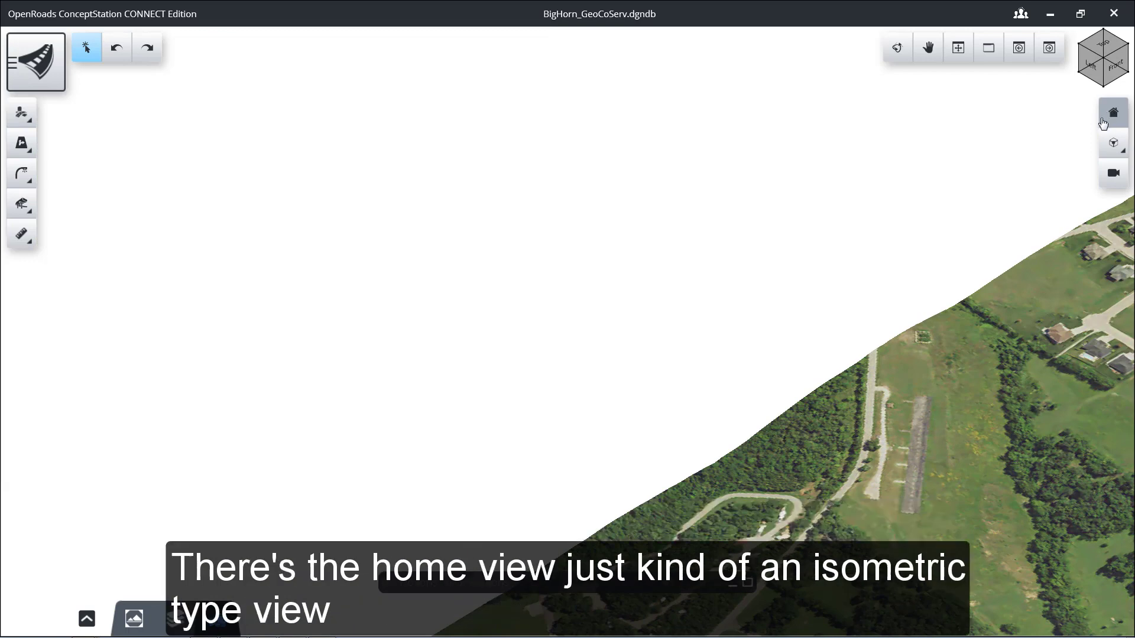
click(927, 47)
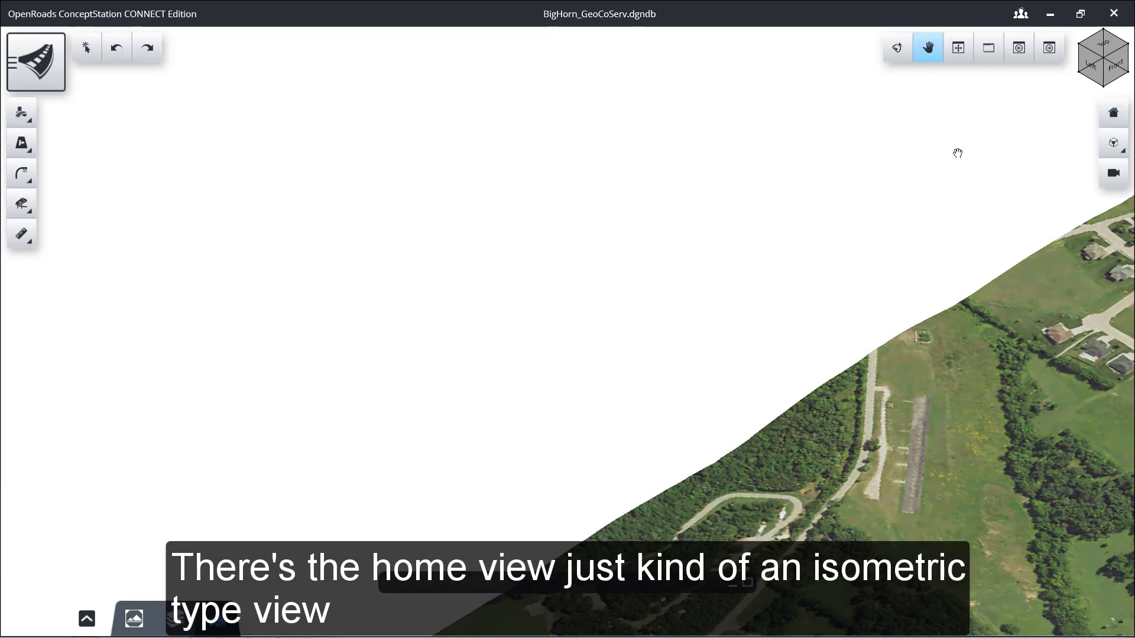
drag(1085, 379, 700, 150)
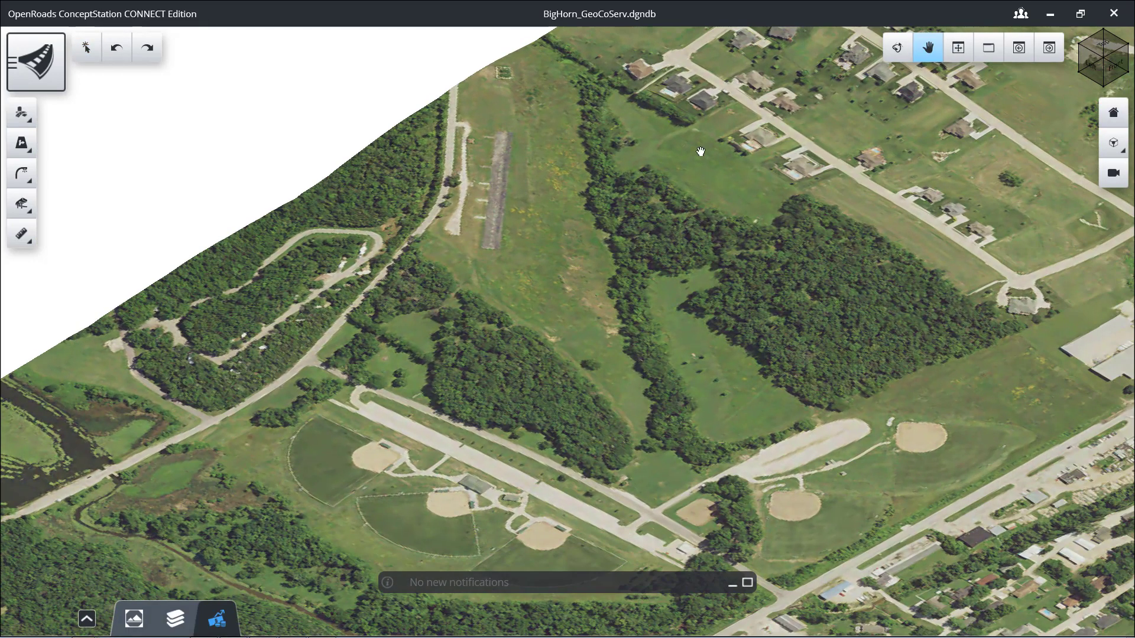
drag(918, 327, 599, 181)
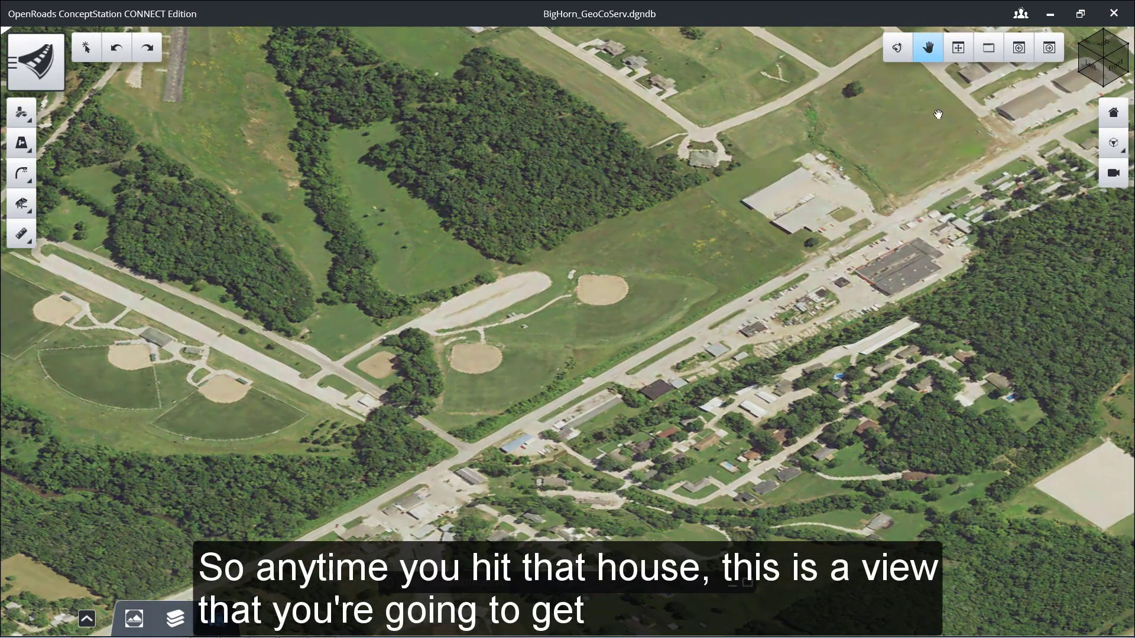
- Set the camera orientation to Top and examine a wider area of the terrain around the highway
click(1116, 141)
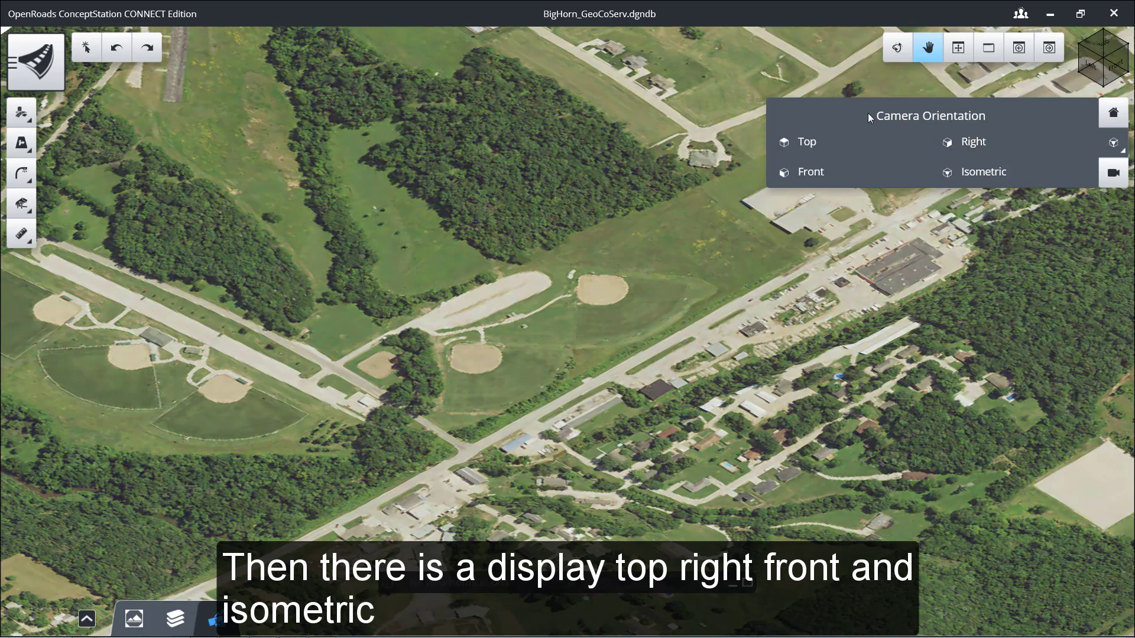
click(794, 144)
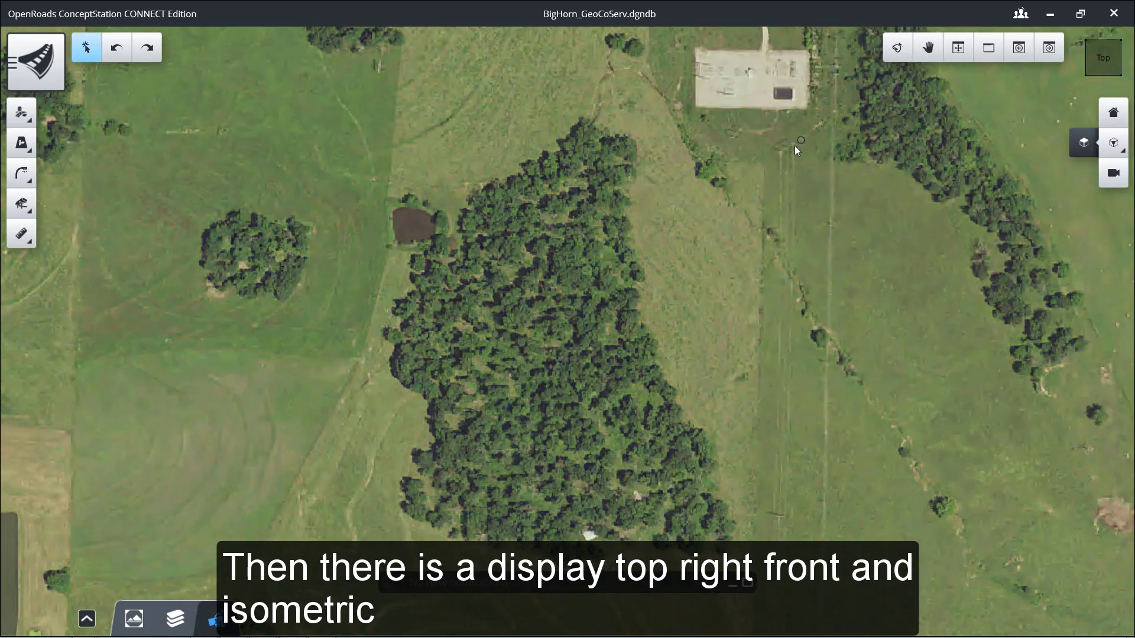
scroll(772, 162, down, 3)
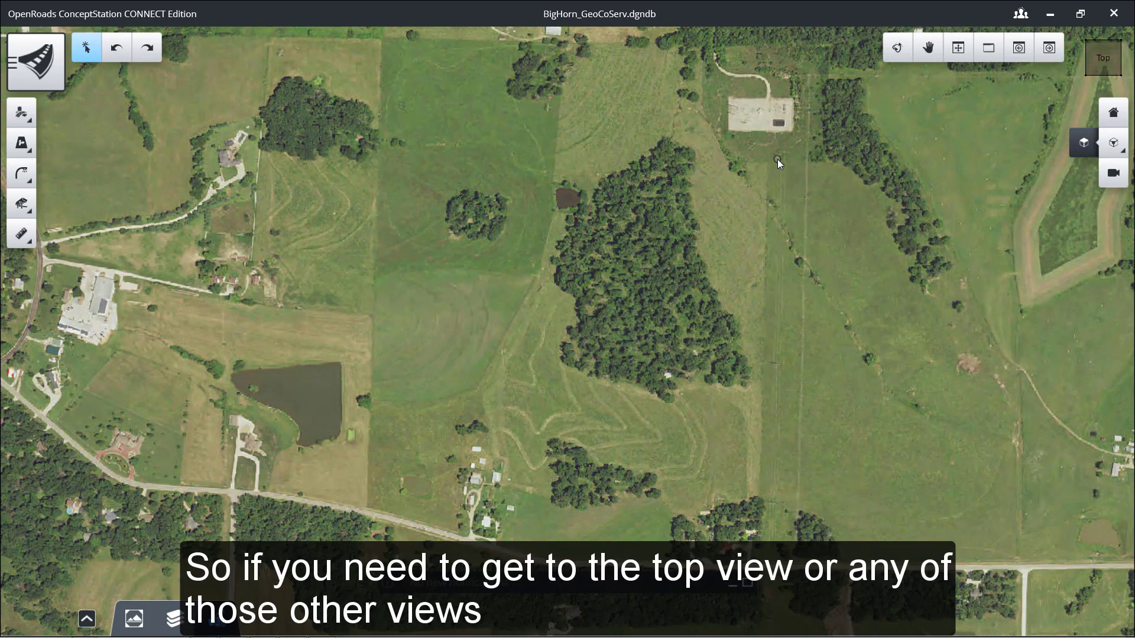
scroll(777, 159, down, 3)
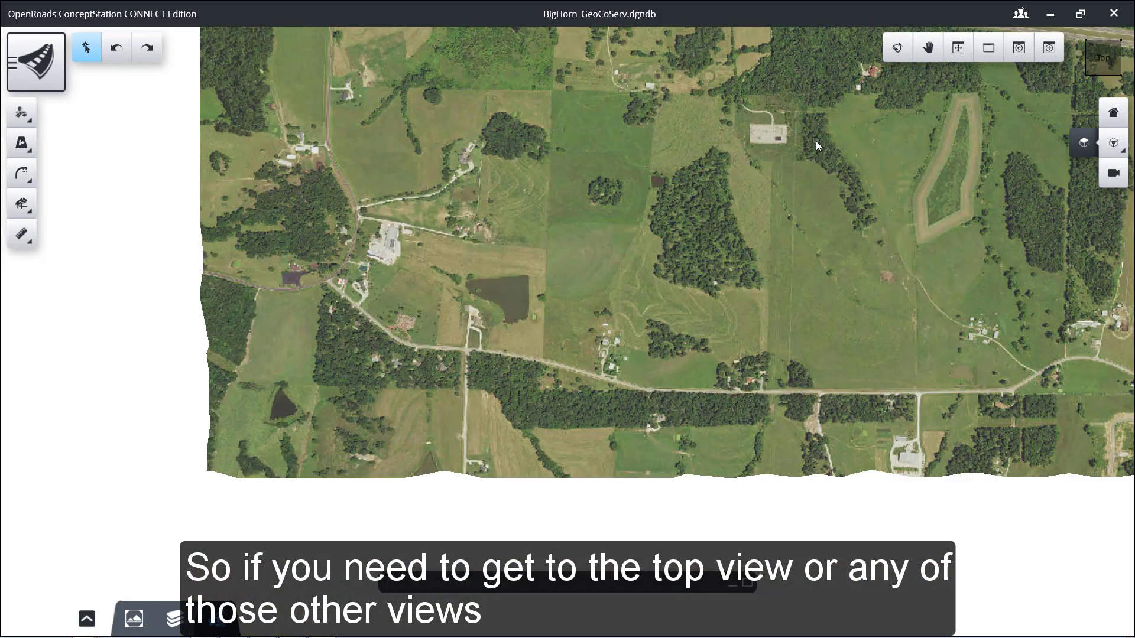
click(930, 49)
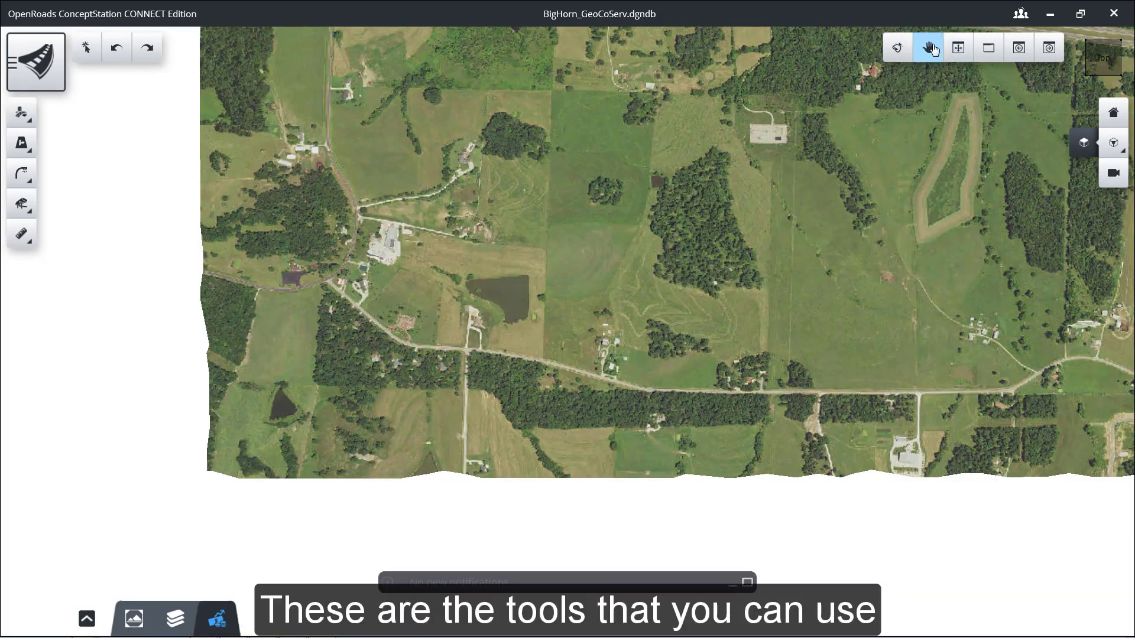
drag(854, 117, 611, 370)
- Set the camera orientation to Right and examine the terrain relief up close
click(1112, 143)
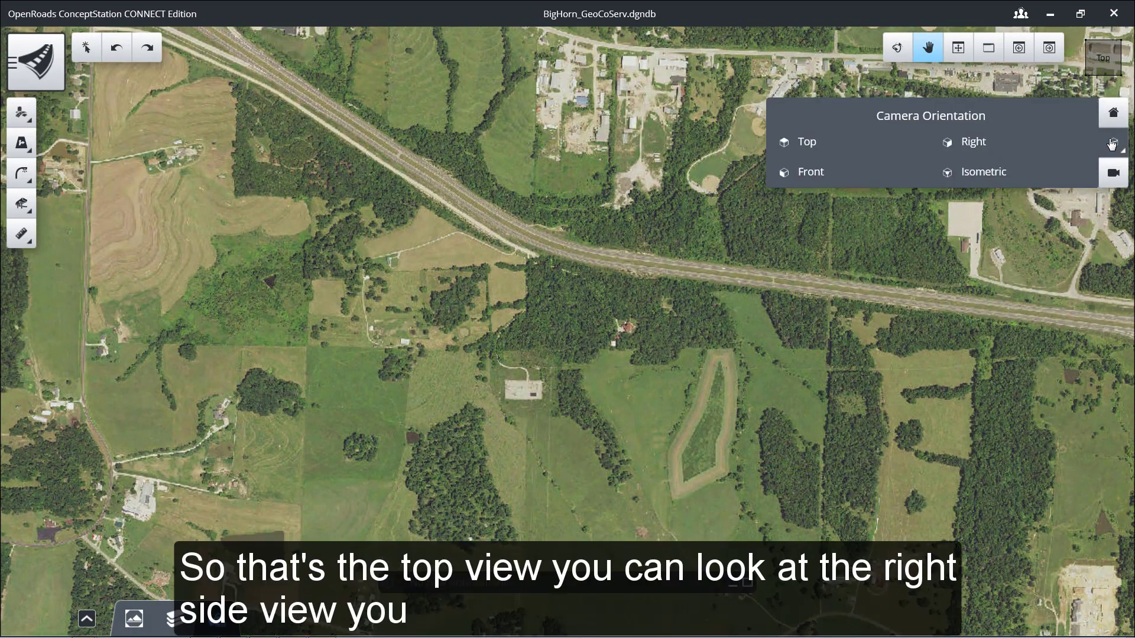
click(1013, 144)
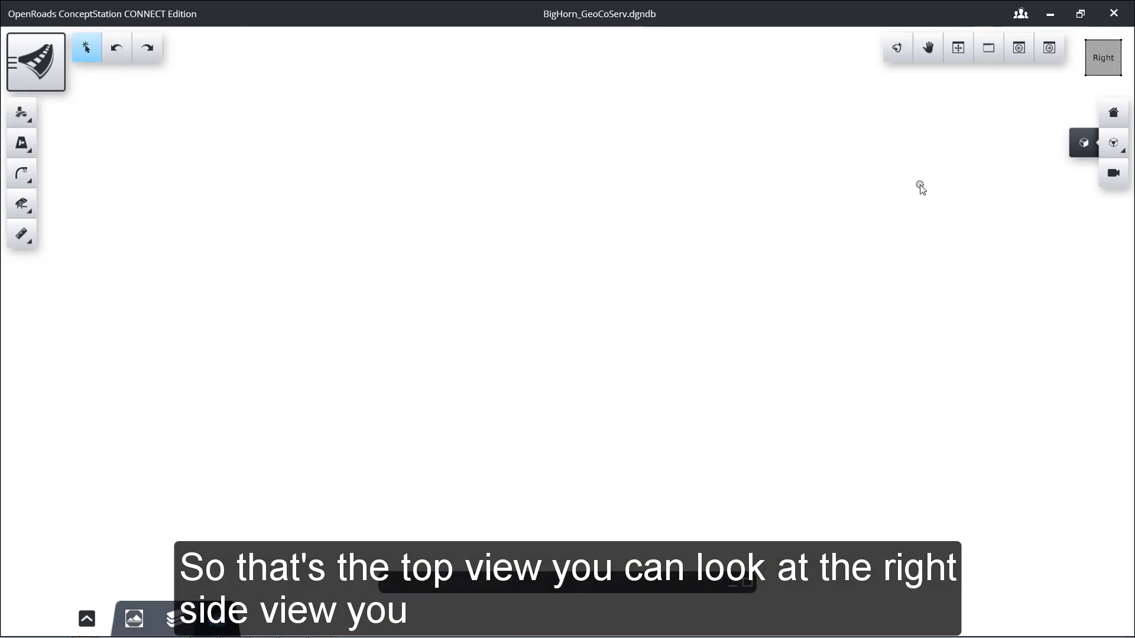
scroll(877, 410, up, 5)
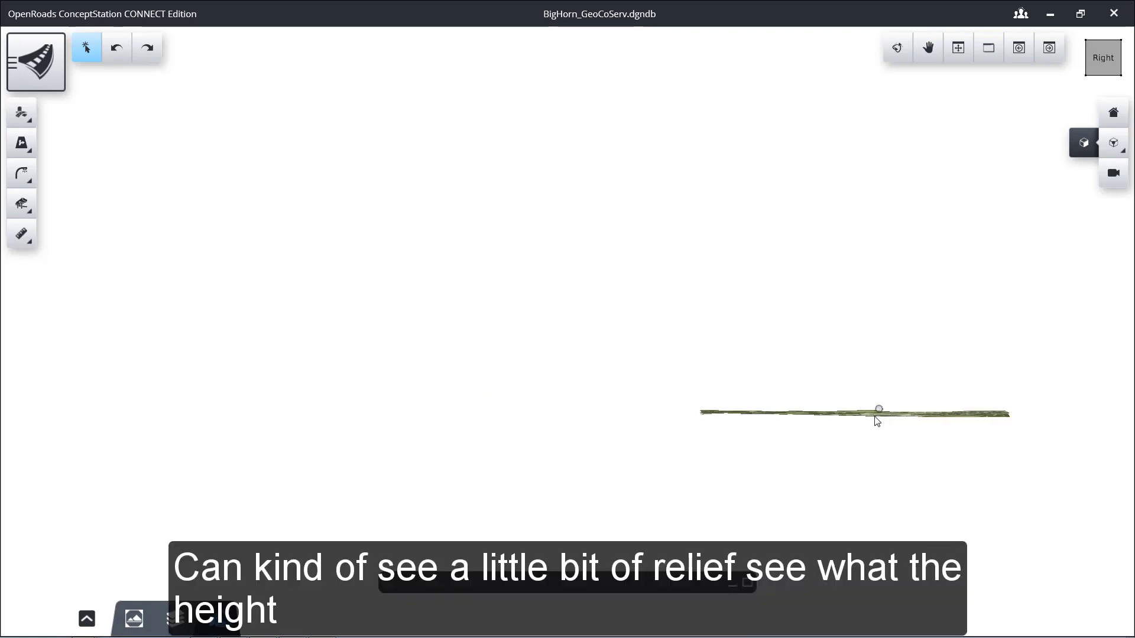
scroll(874, 423, up, 3)
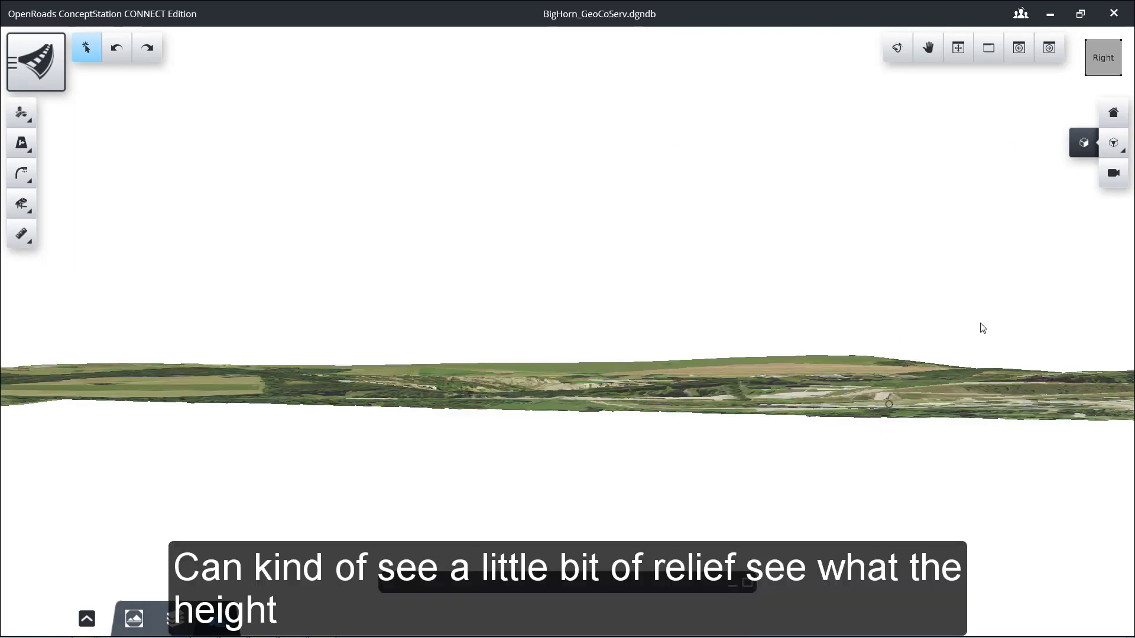
- View the terrain in the Front camera orientation, then in the Isometric orientation
click(1114, 143)
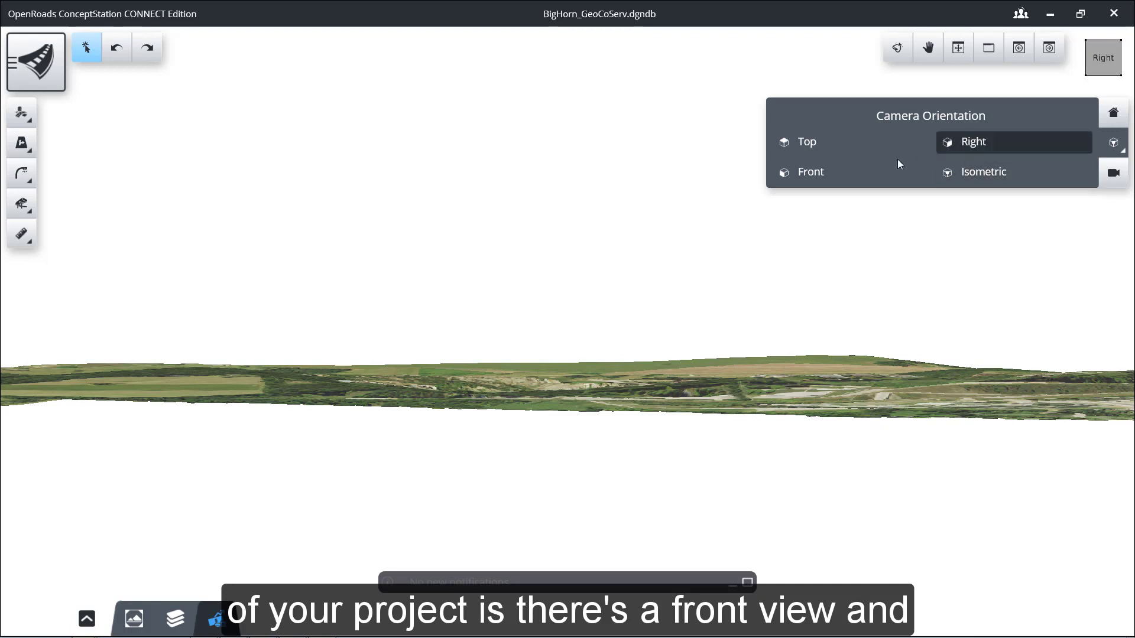
click(831, 173)
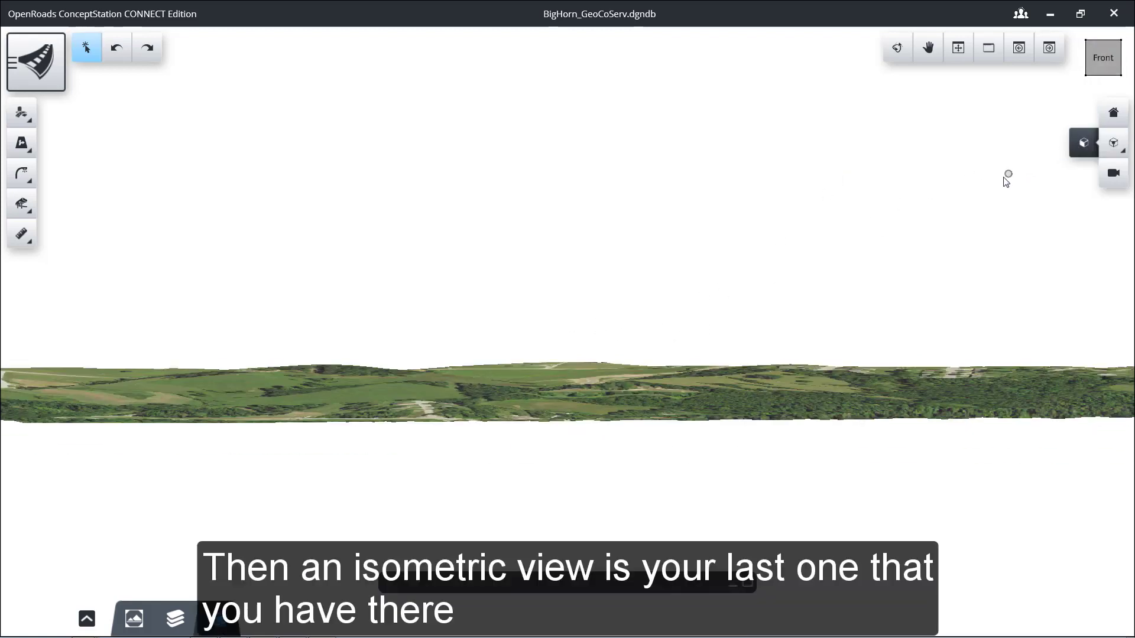
click(1113, 143)
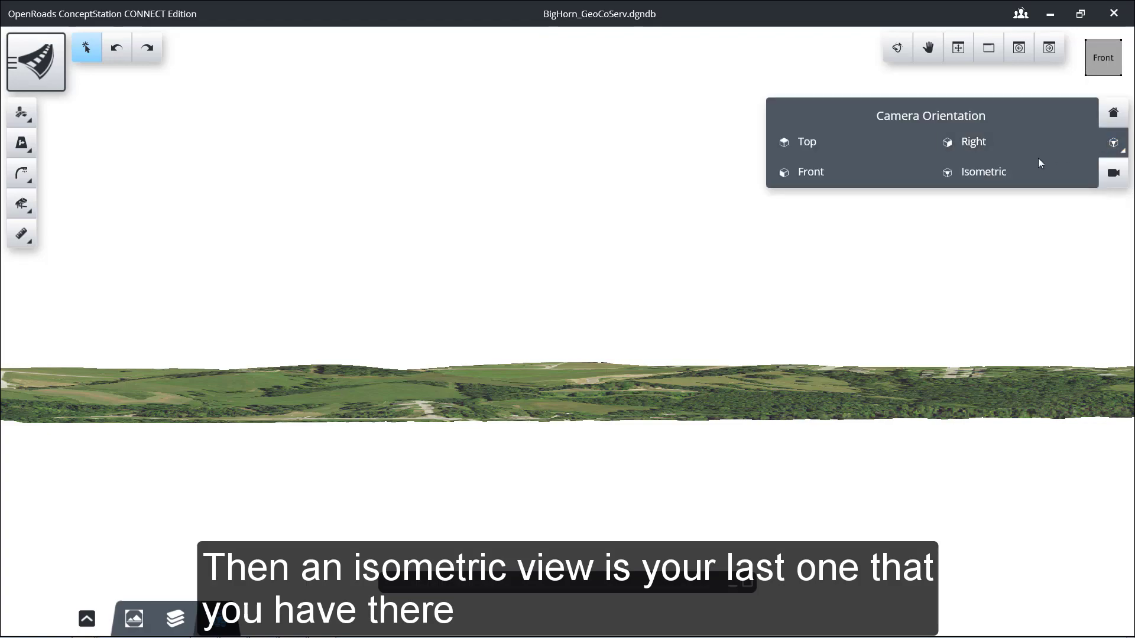
click(1001, 175)
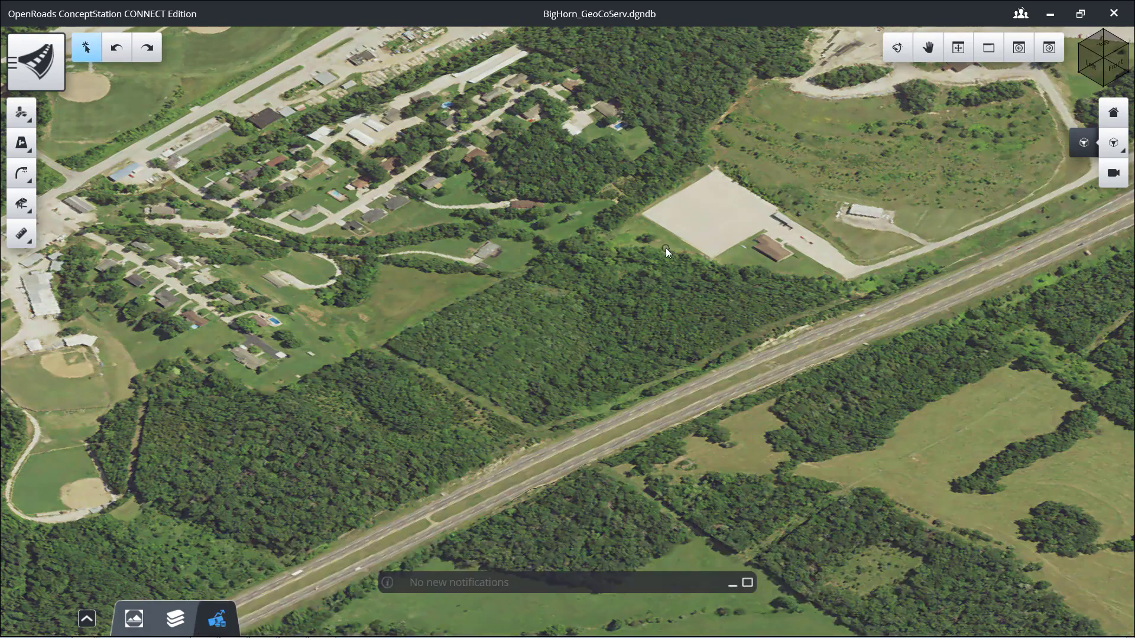
- Toggle the view camera on and off to compare the perspectives, leaving it turned on
click(1111, 175)
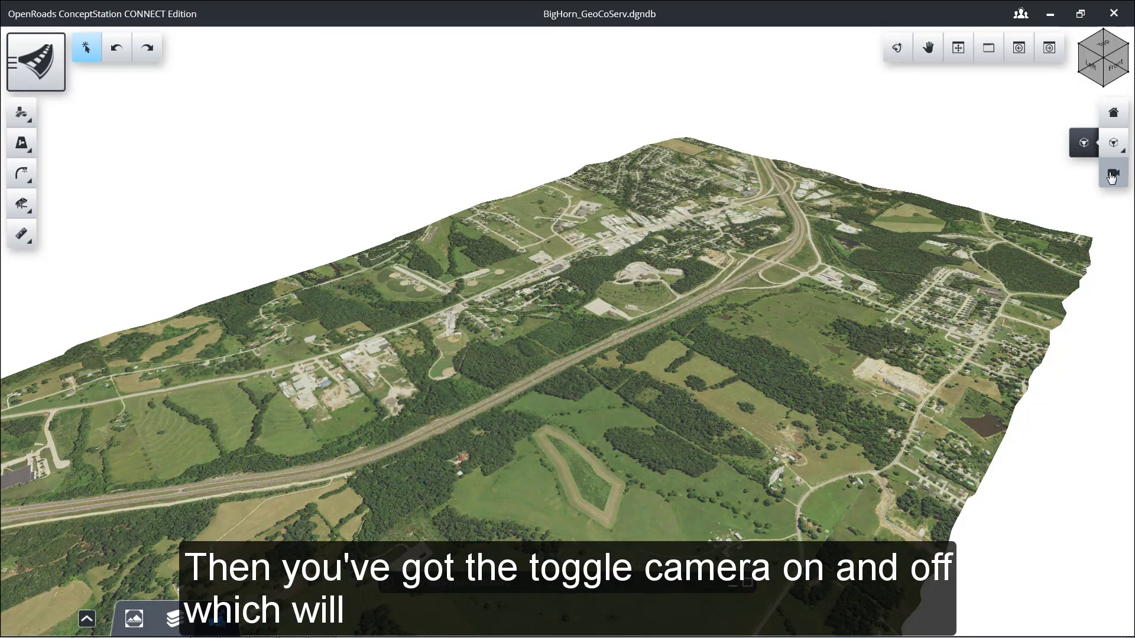
click(1112, 175)
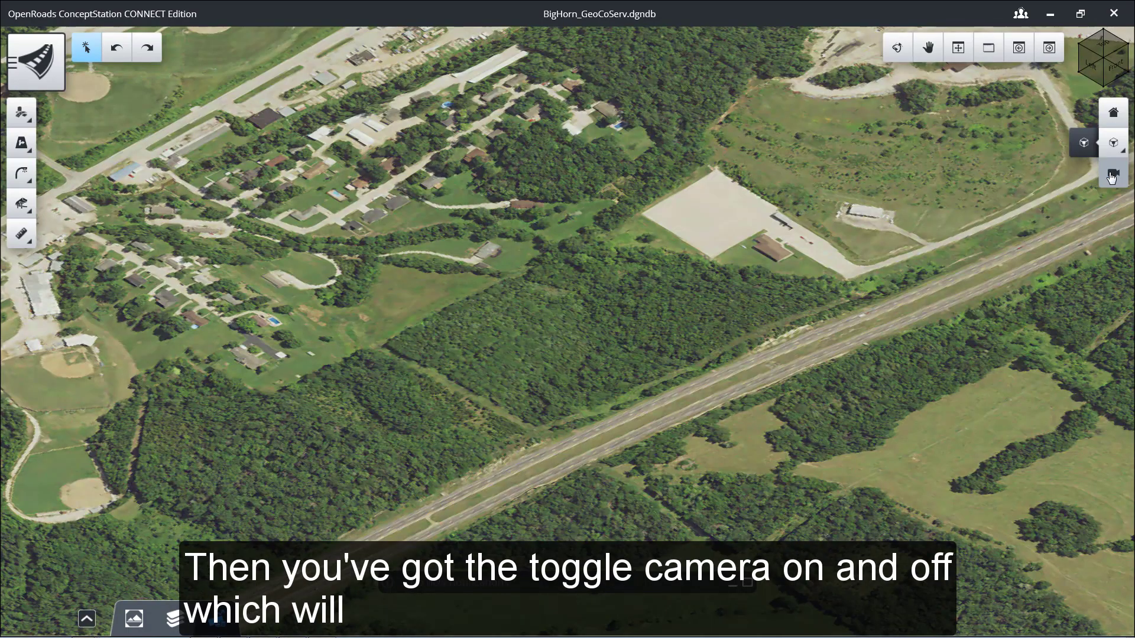
click(1112, 175)
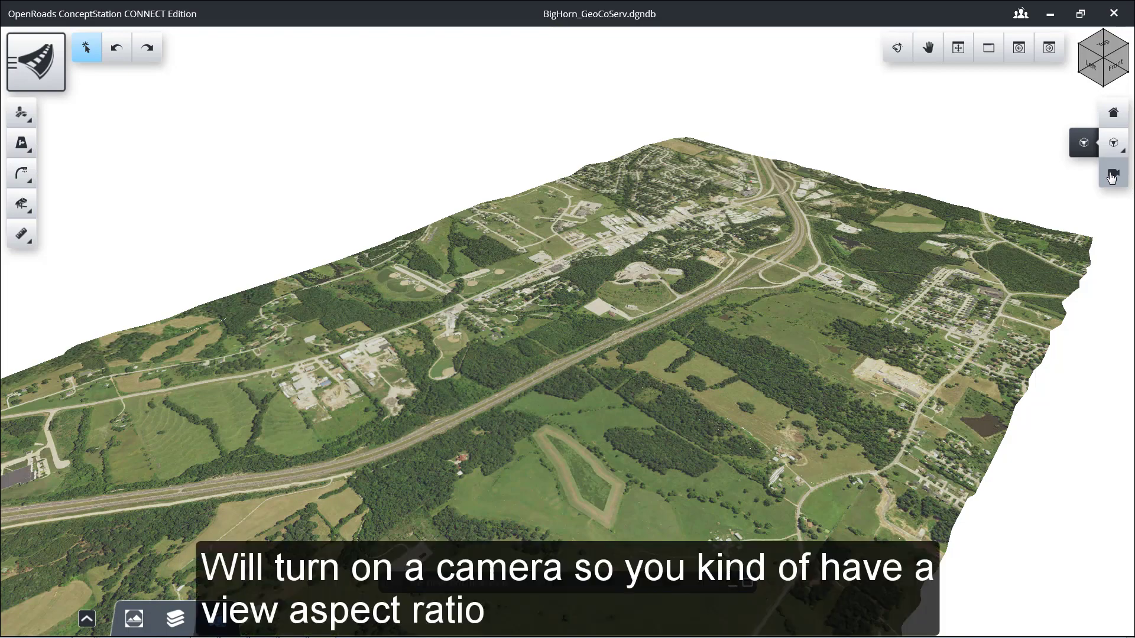
- Turn off the view camera
click(1111, 175)
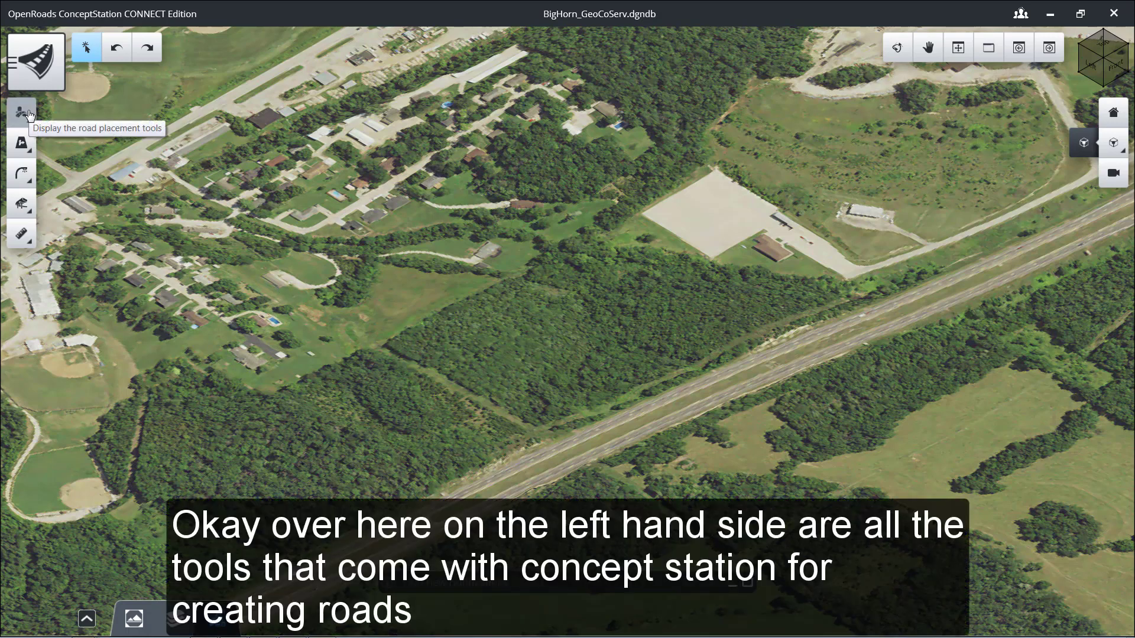
- Review the tools in the Road Placement, Marking, Furniture, Structure and Measure groups, and close the tool list
click(27, 114)
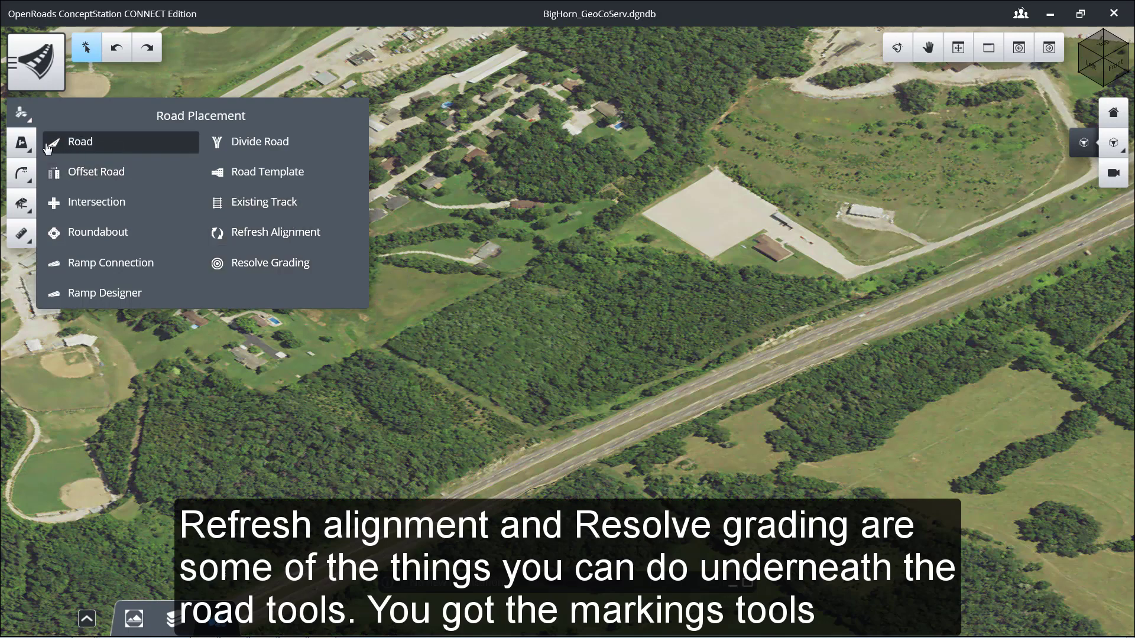
click(23, 147)
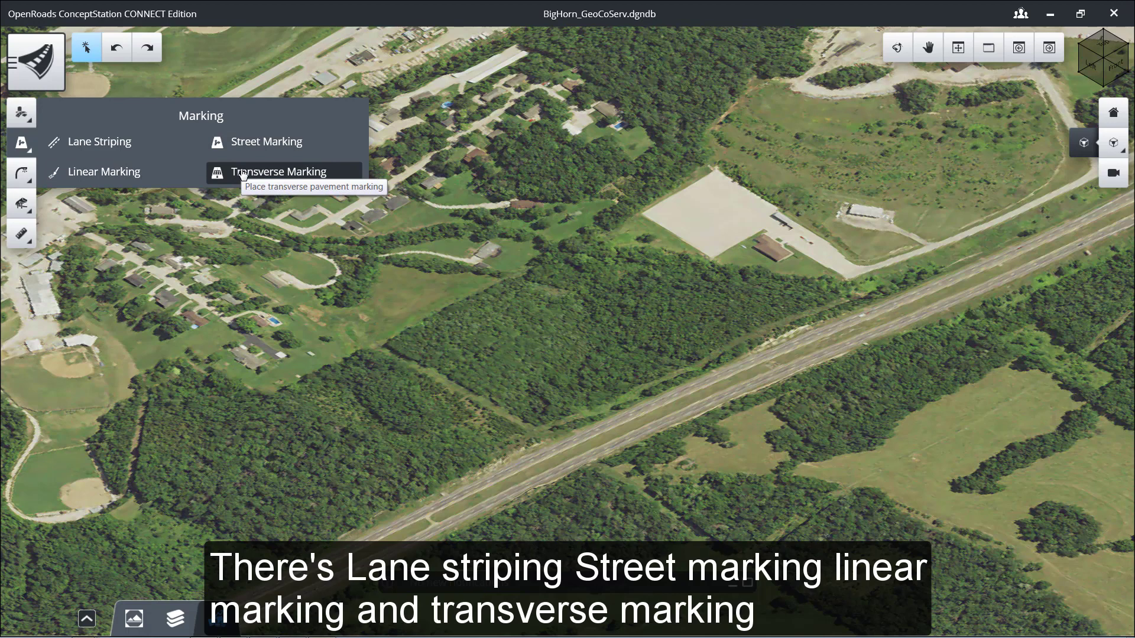
click(27, 178)
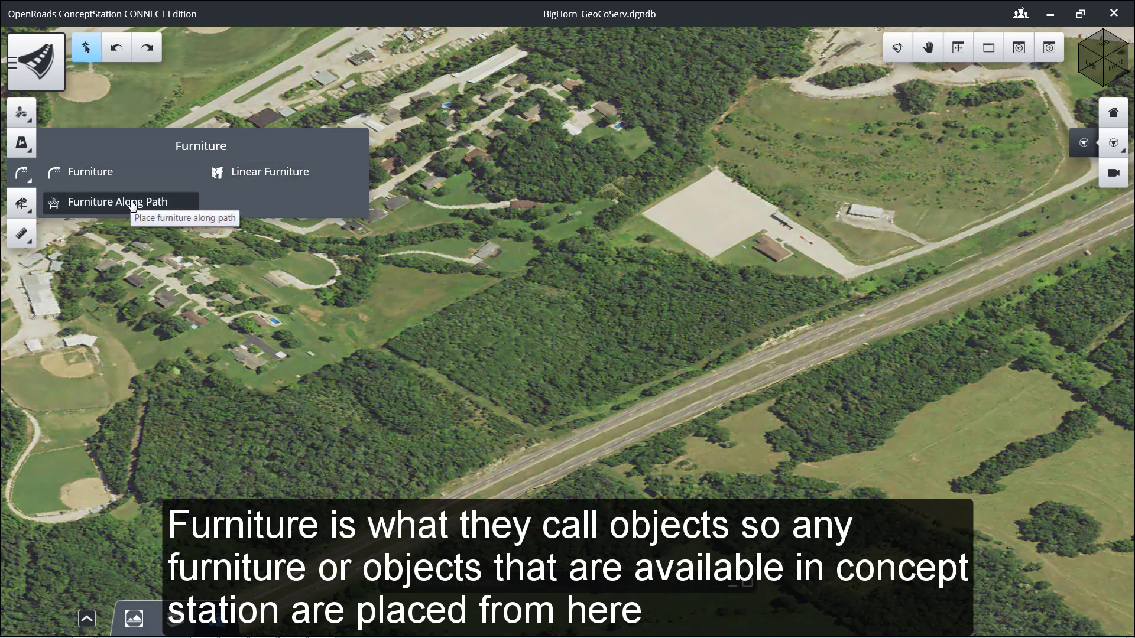
click(22, 204)
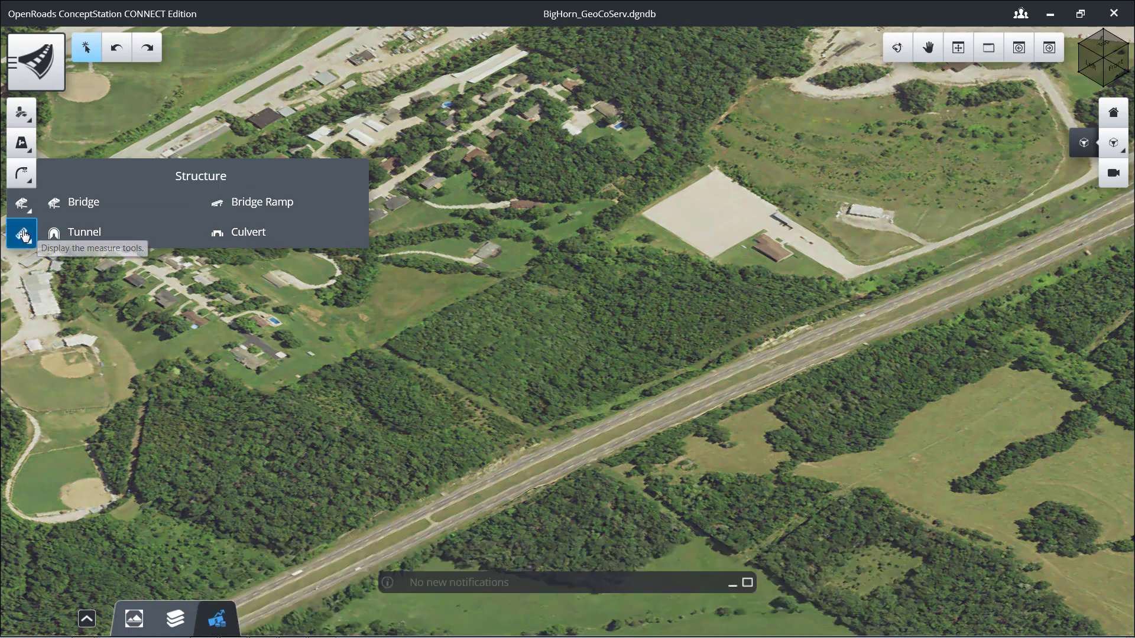
click(33, 236)
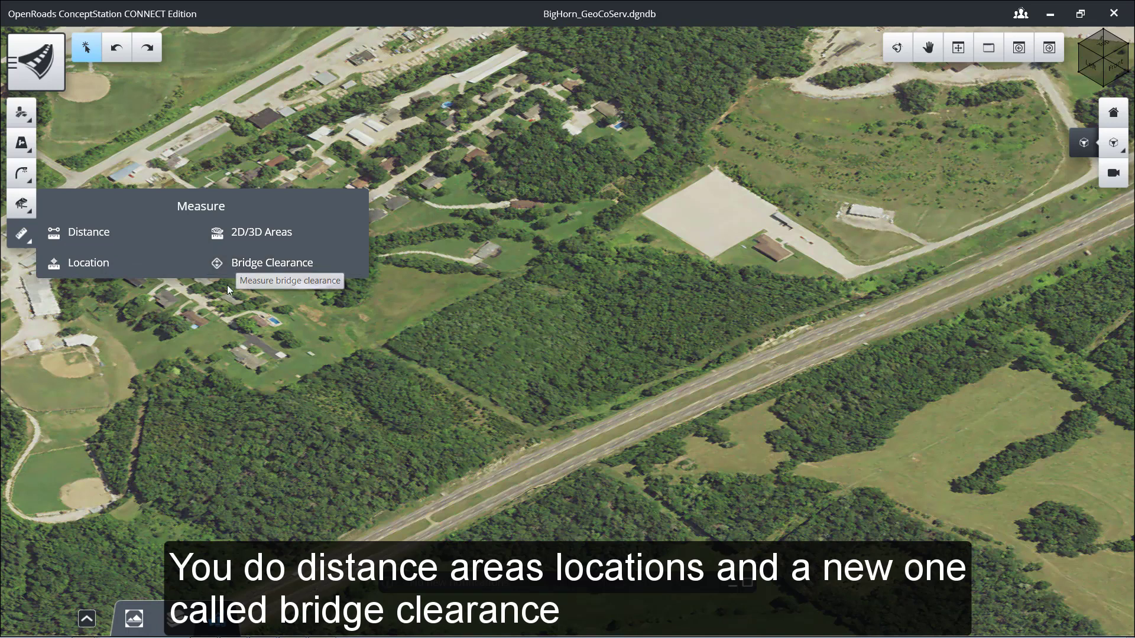
click(222, 300)
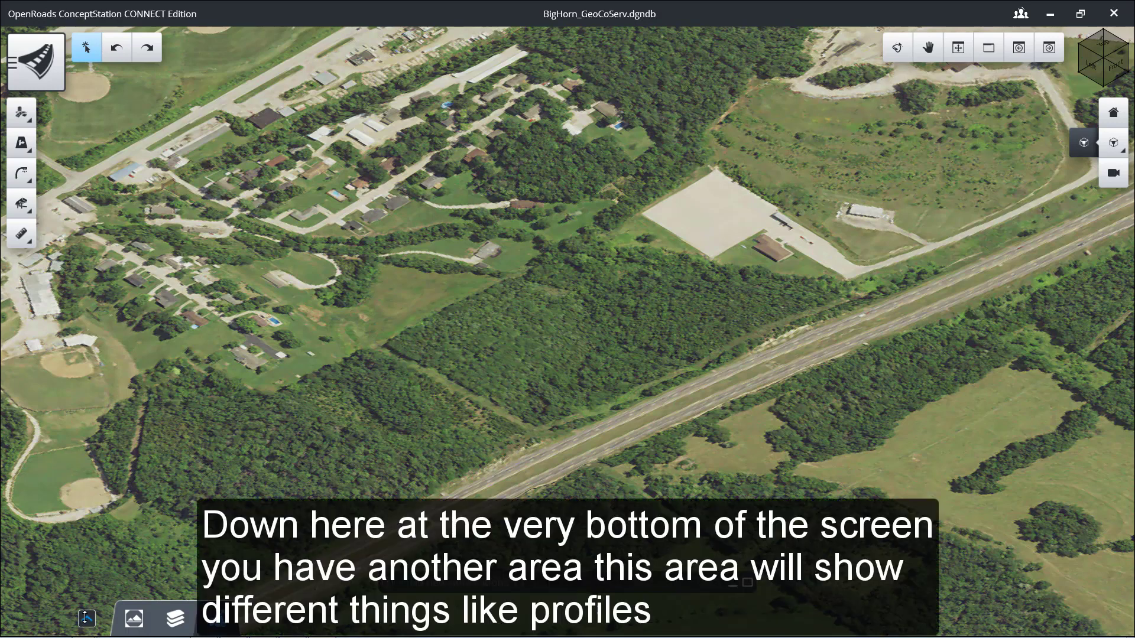
- Expand and collapse the information area, leaving it expanded with the saved views displayed
click(87, 618)
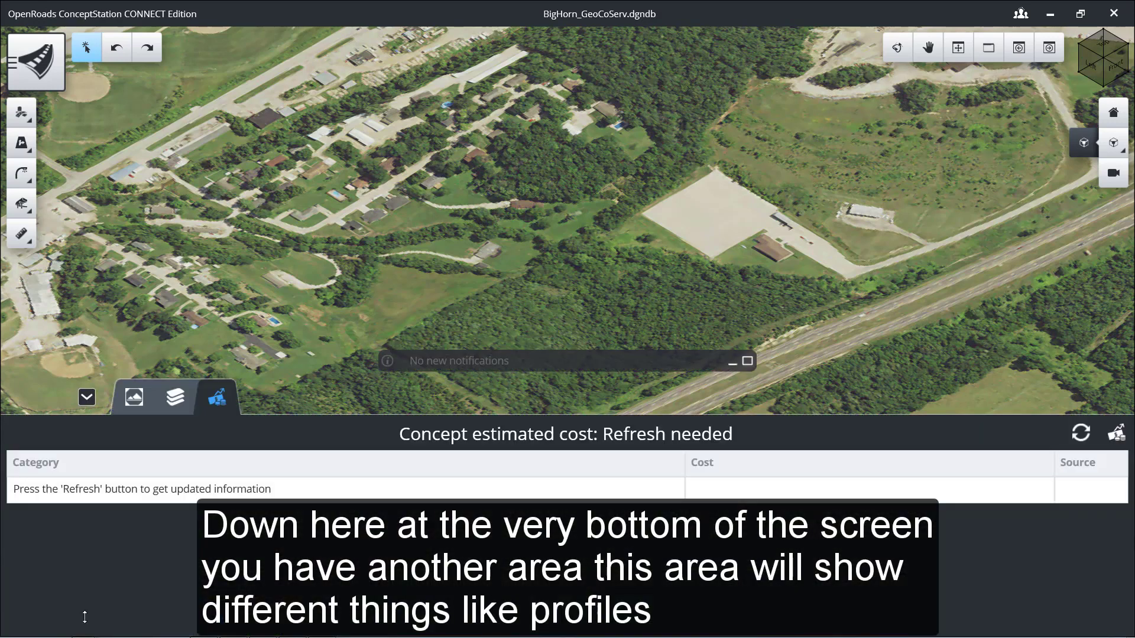
click(86, 397)
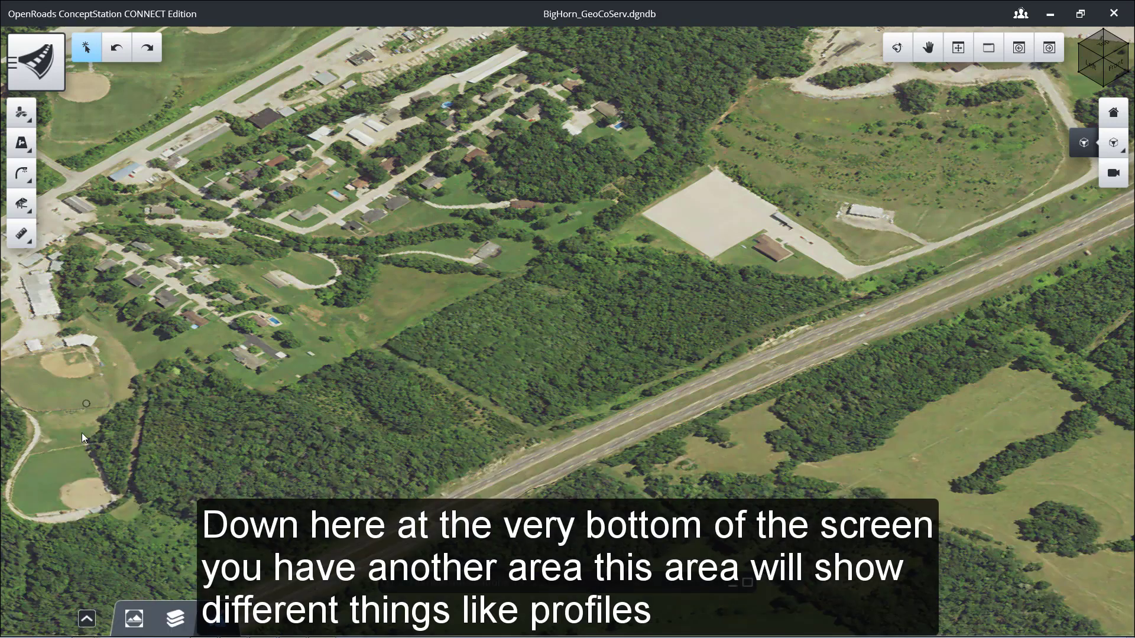
click(87, 618)
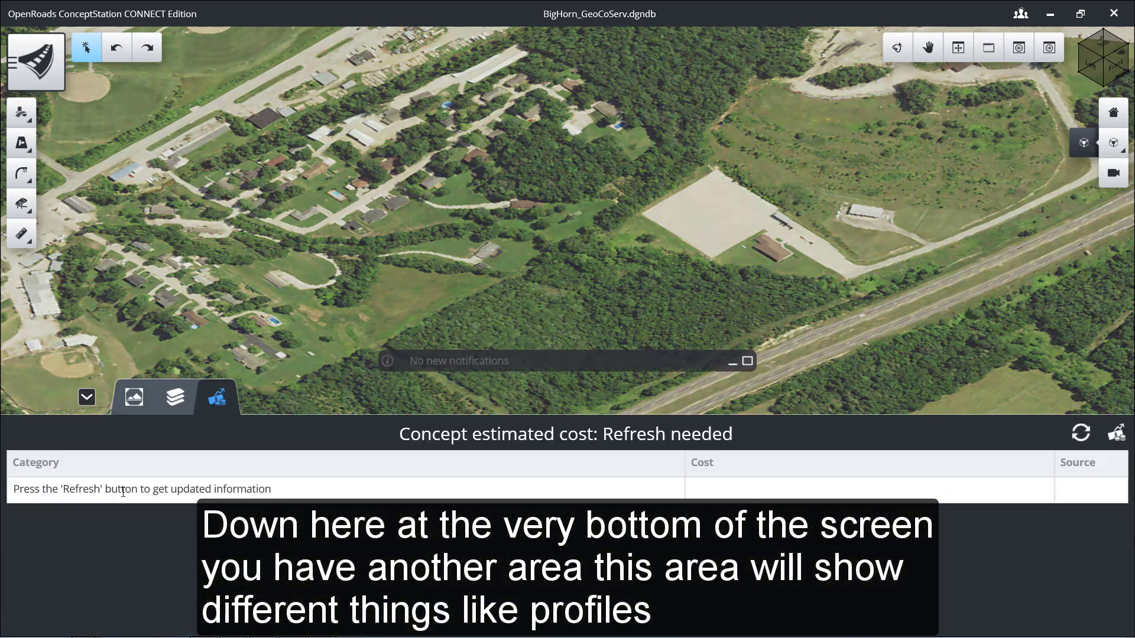
click(131, 398)
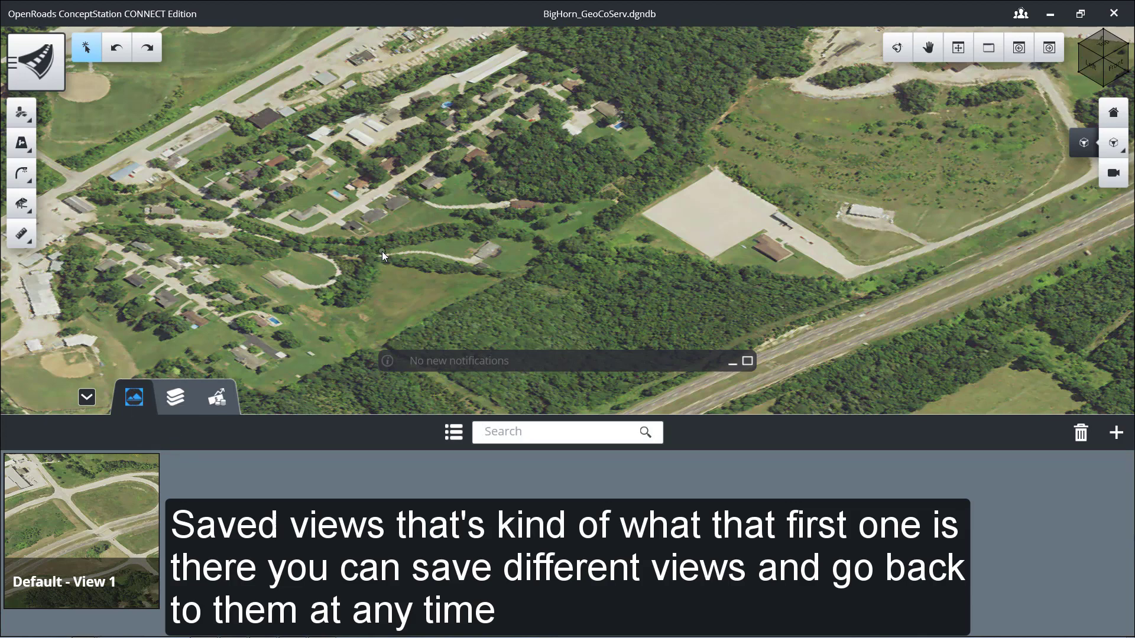
- Save a wider view of the terrain under the name New Saved View
scroll(382, 250, down, 3)
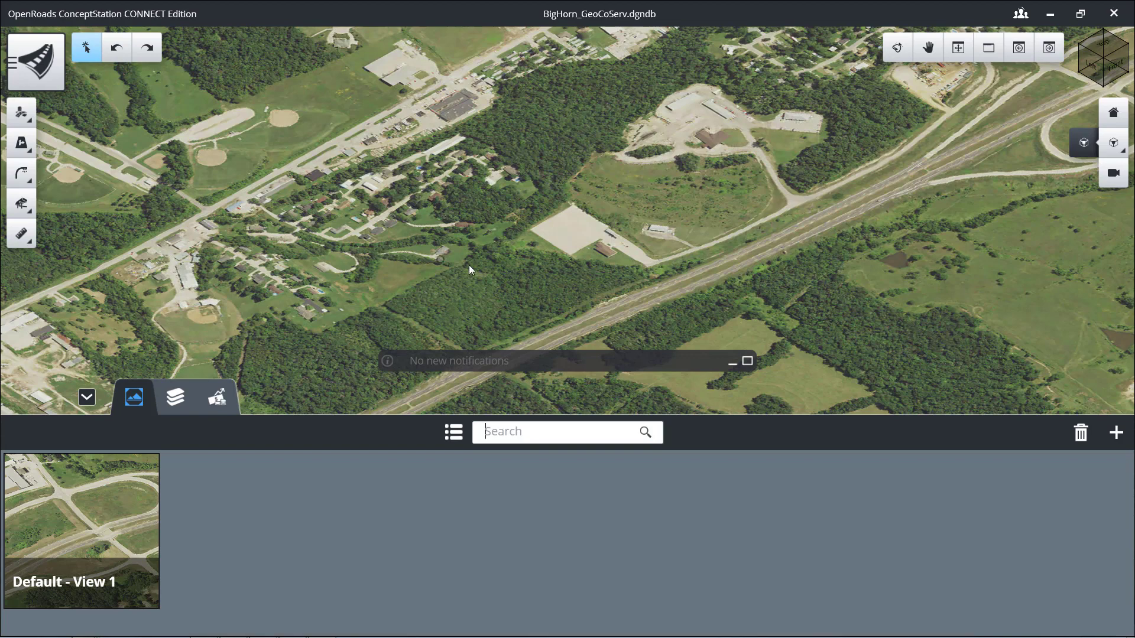
click(1116, 435)
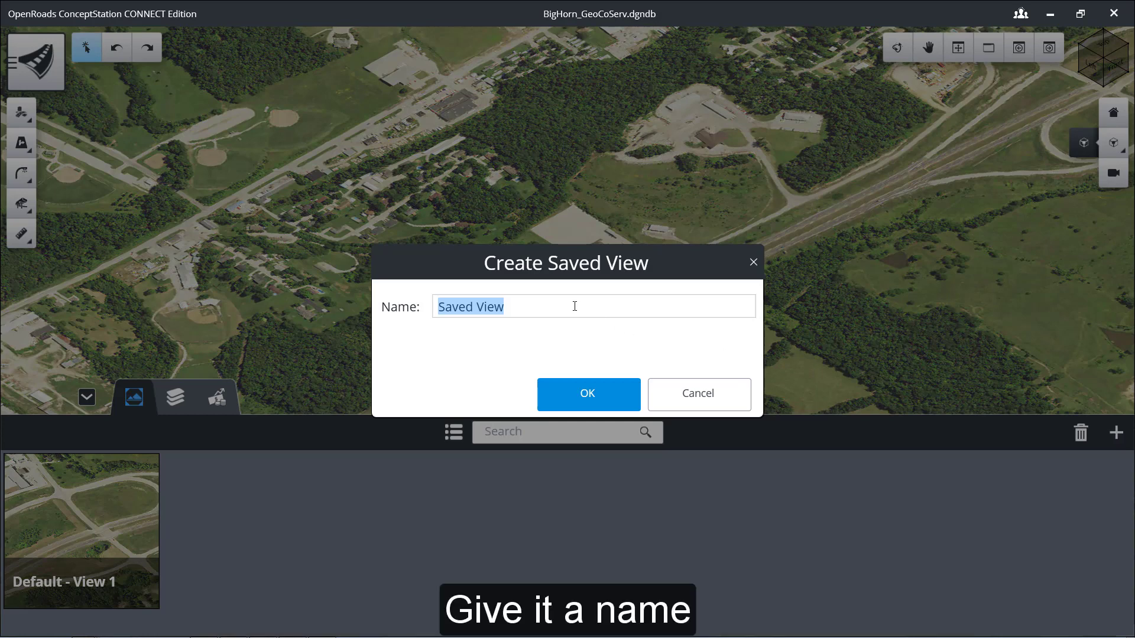
text(New Sav)
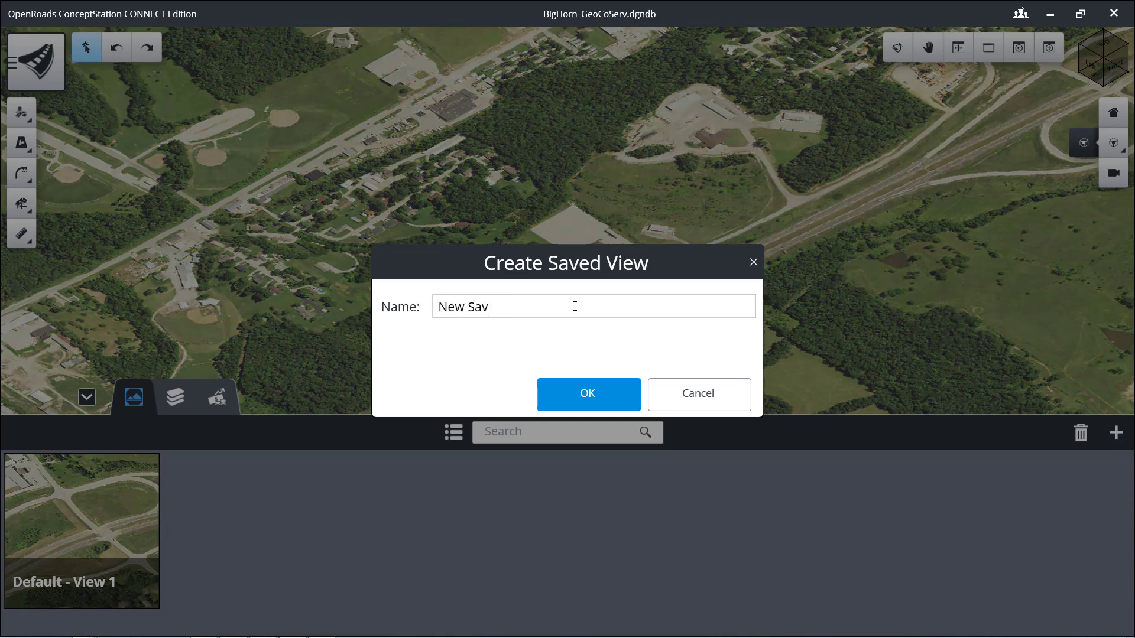
text(ed View)
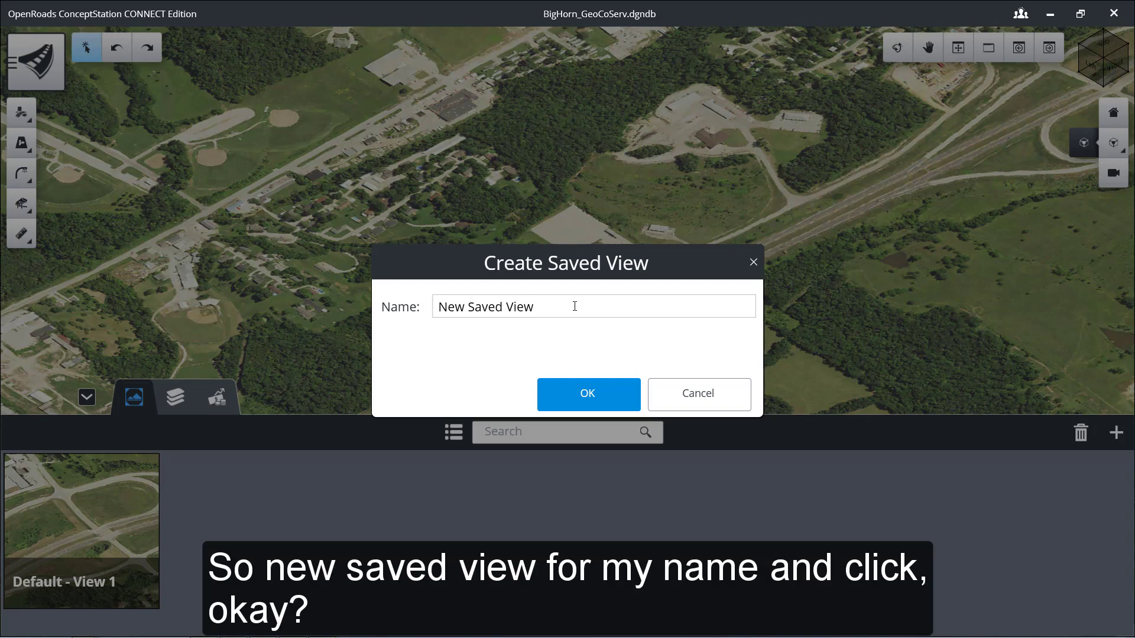
click(611, 400)
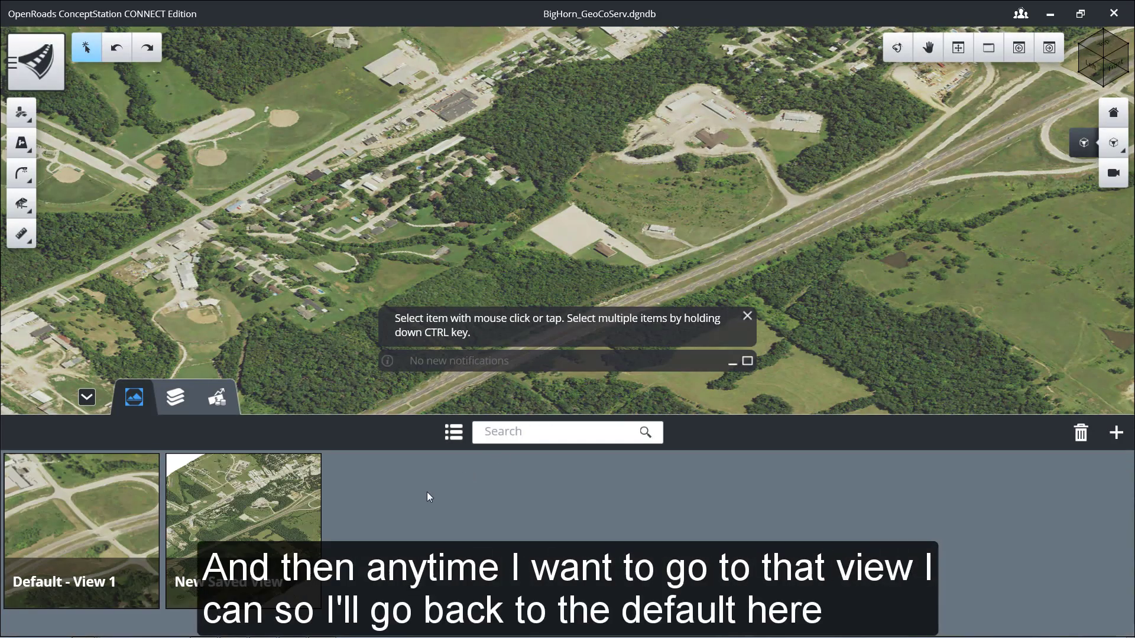
- Recall the Default - View 1 and New Saved View saved views, and compare the list and thumbnail layouts
click(105, 528)
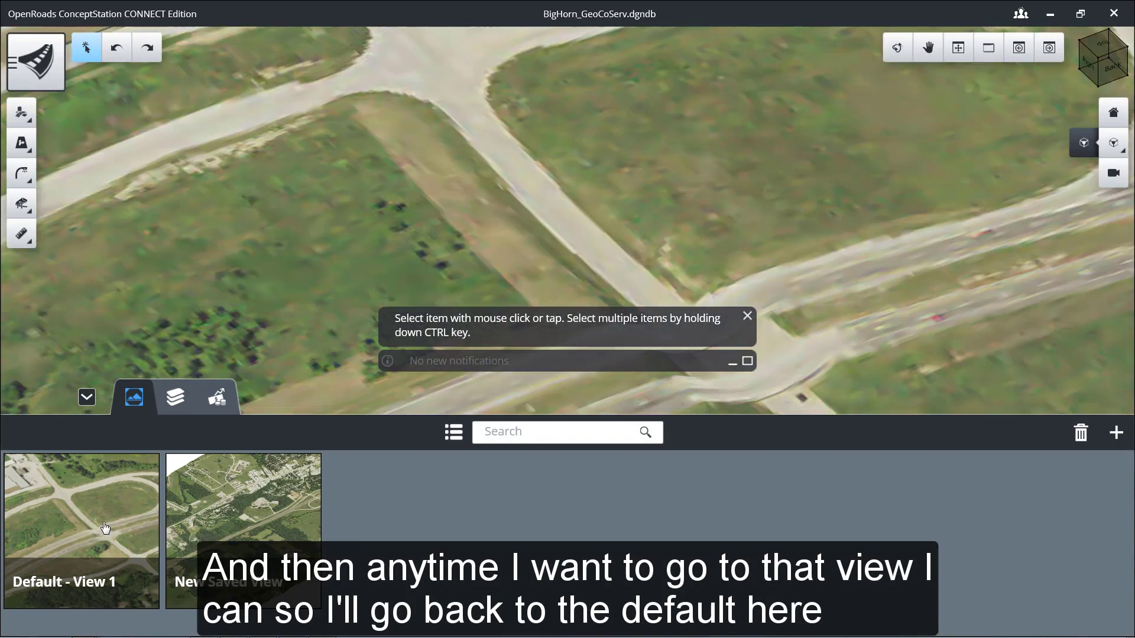
click(260, 532)
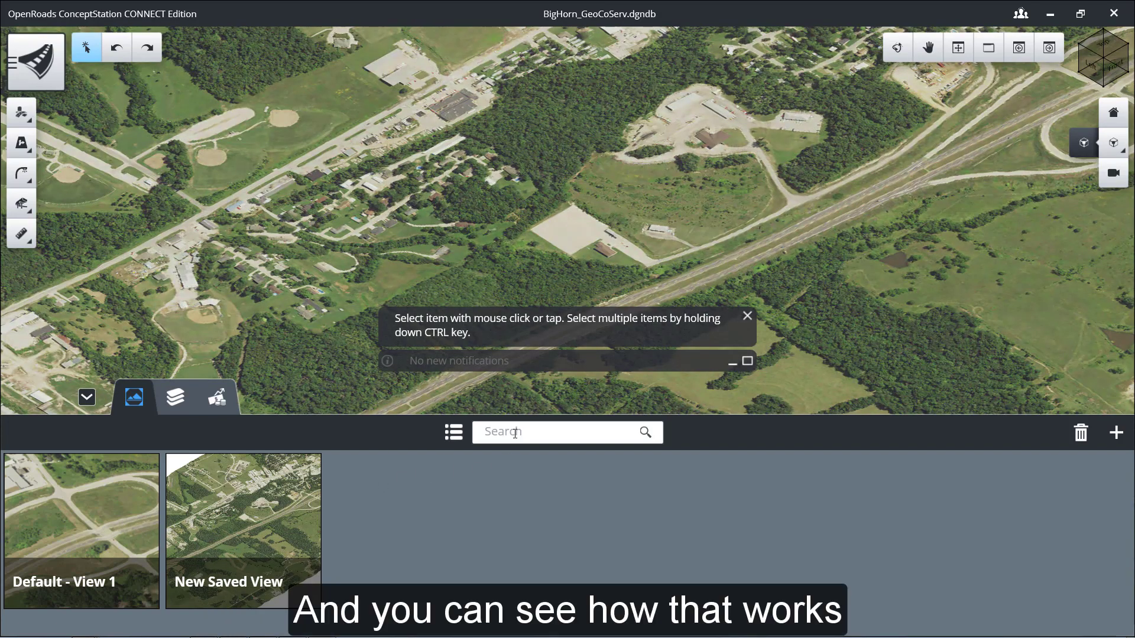
click(455, 433)
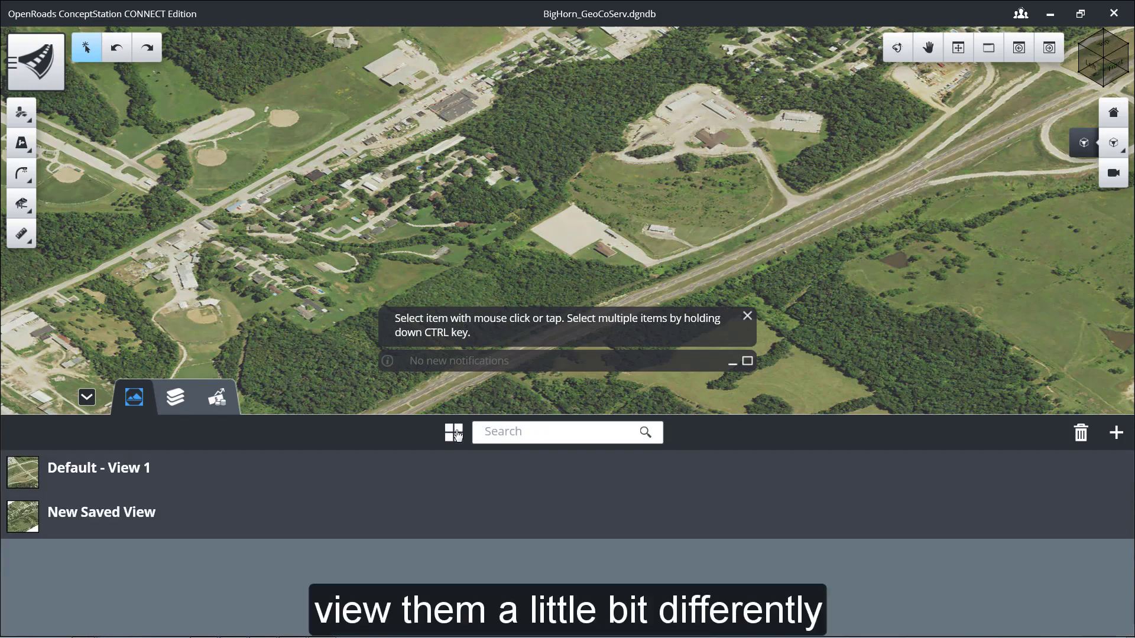
click(455, 434)
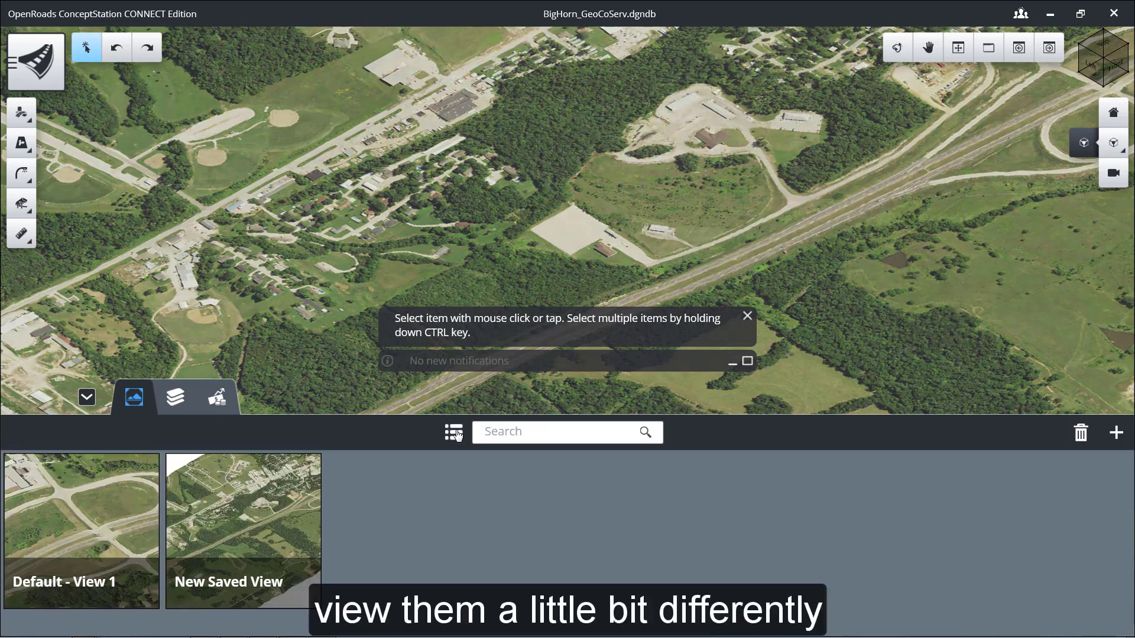
- Display the categories with more of the terrain in view, and switch Ground Extraction and Bridge off and back on
click(173, 401)
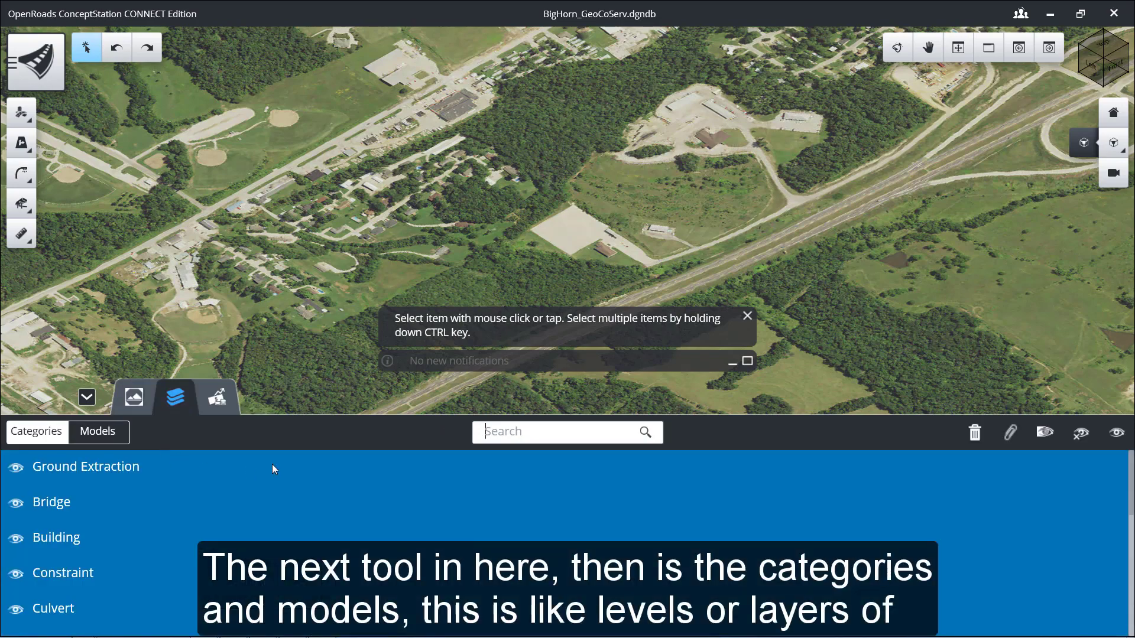
scroll(338, 302, down, 2)
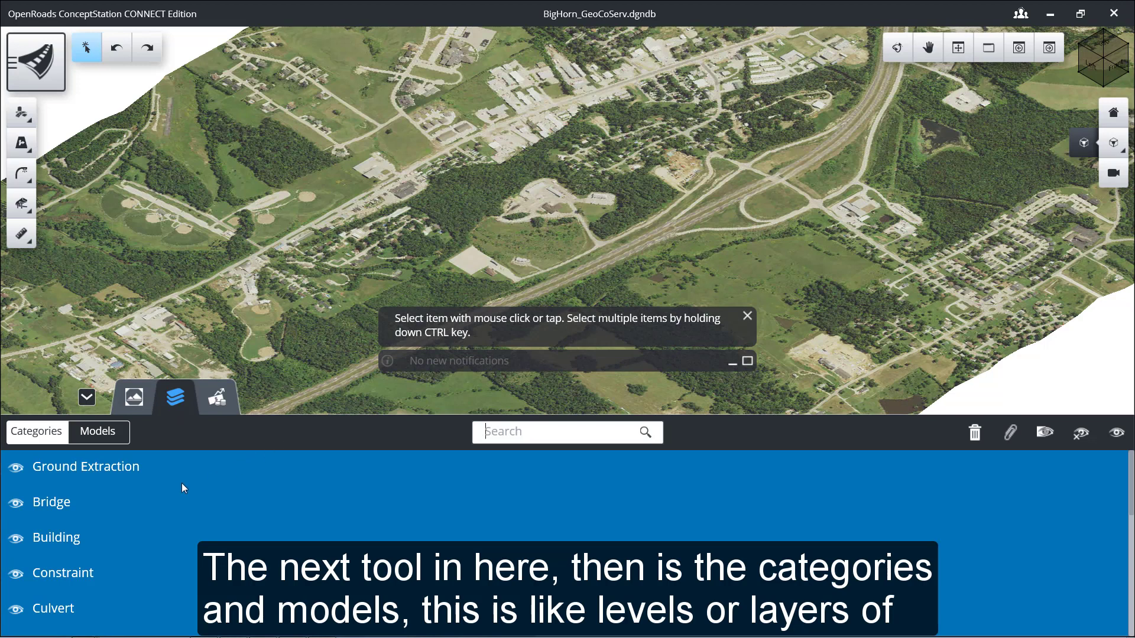
click(122, 466)
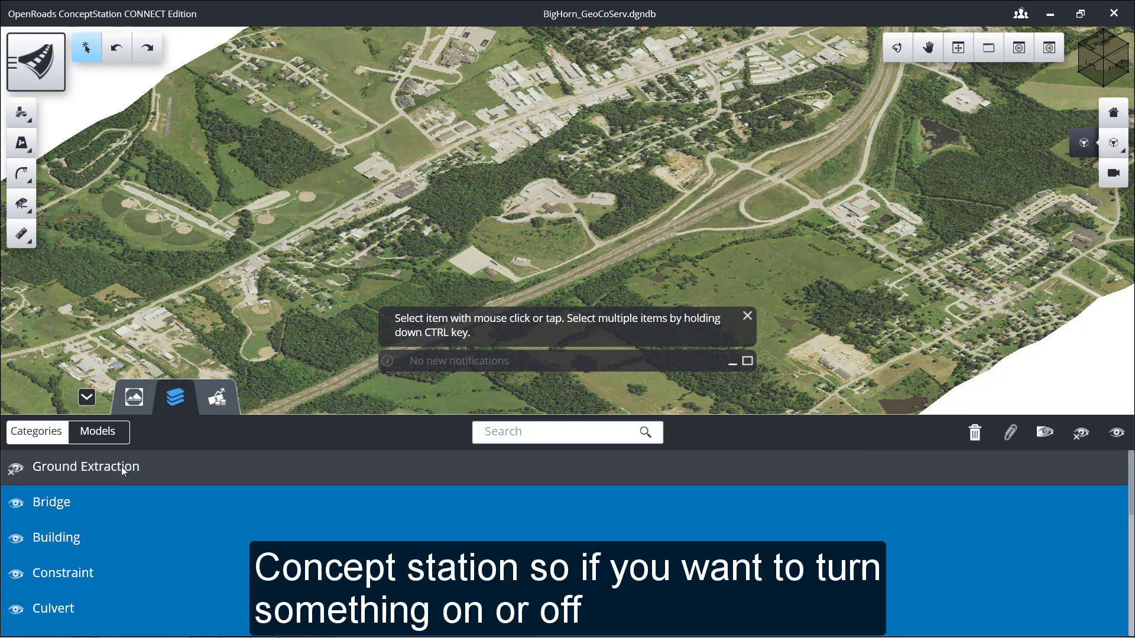
click(122, 466)
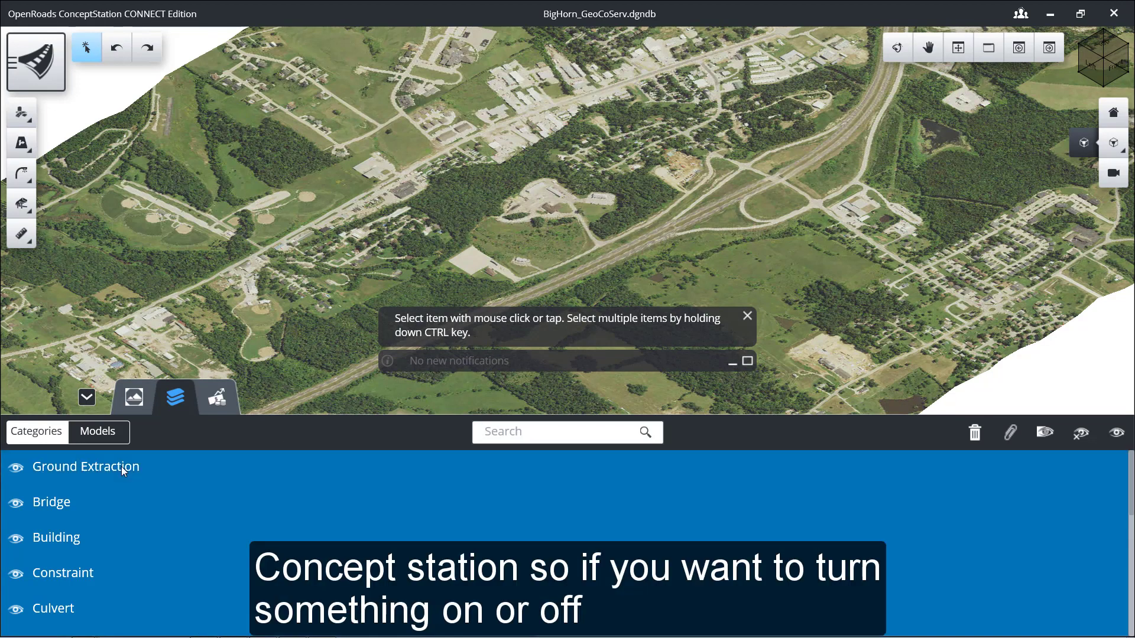
click(61, 504)
click(94, 501)
- Look through the complete list of categories that can be displayed or hidden
scroll(94, 502, down, 1)
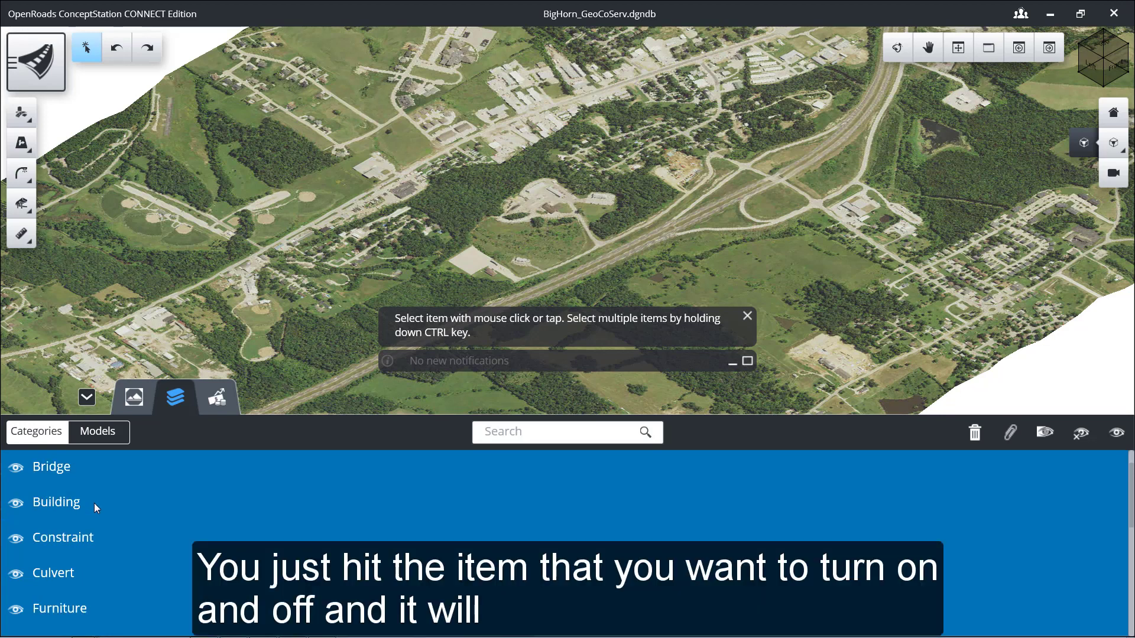
scroll(94, 504, down, 6)
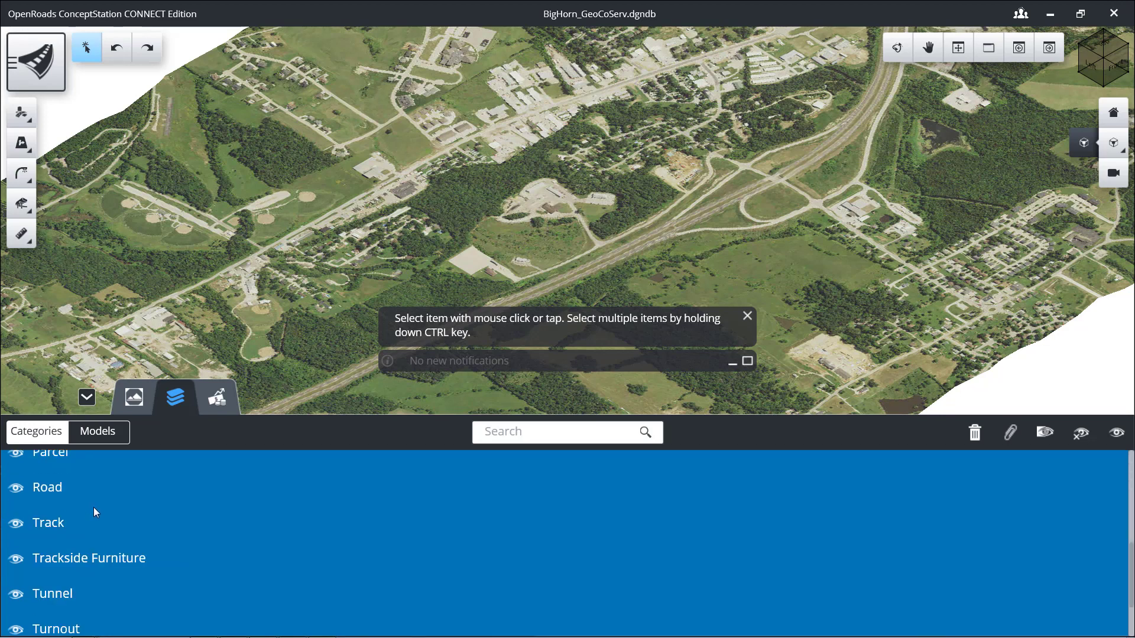
scroll(93, 508, down, 2)
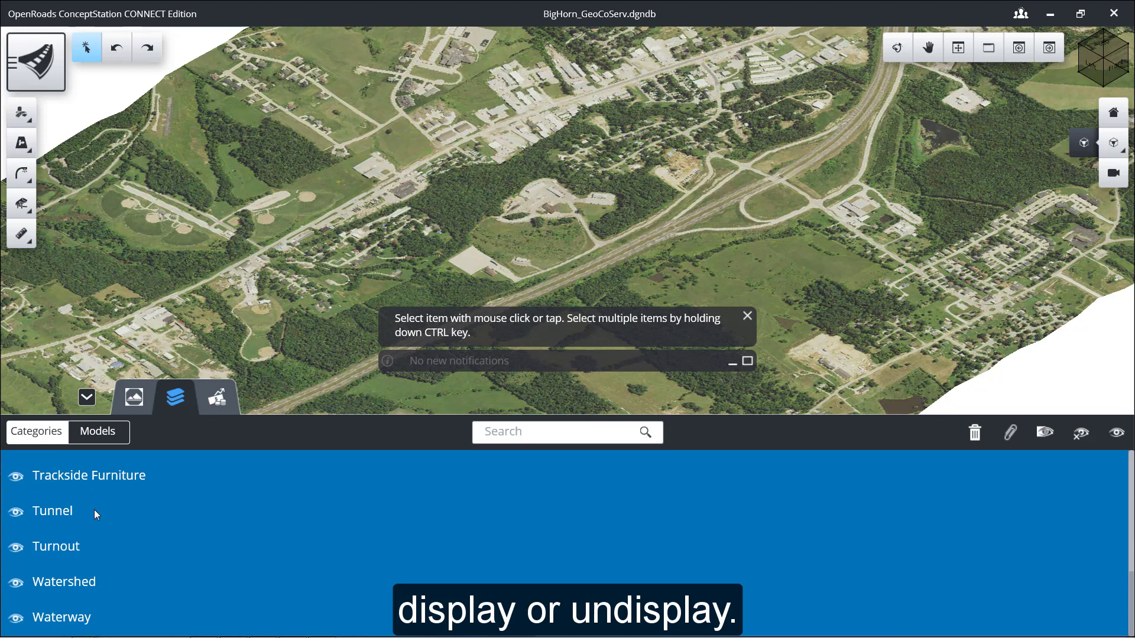
scroll(94, 510, up, 7)
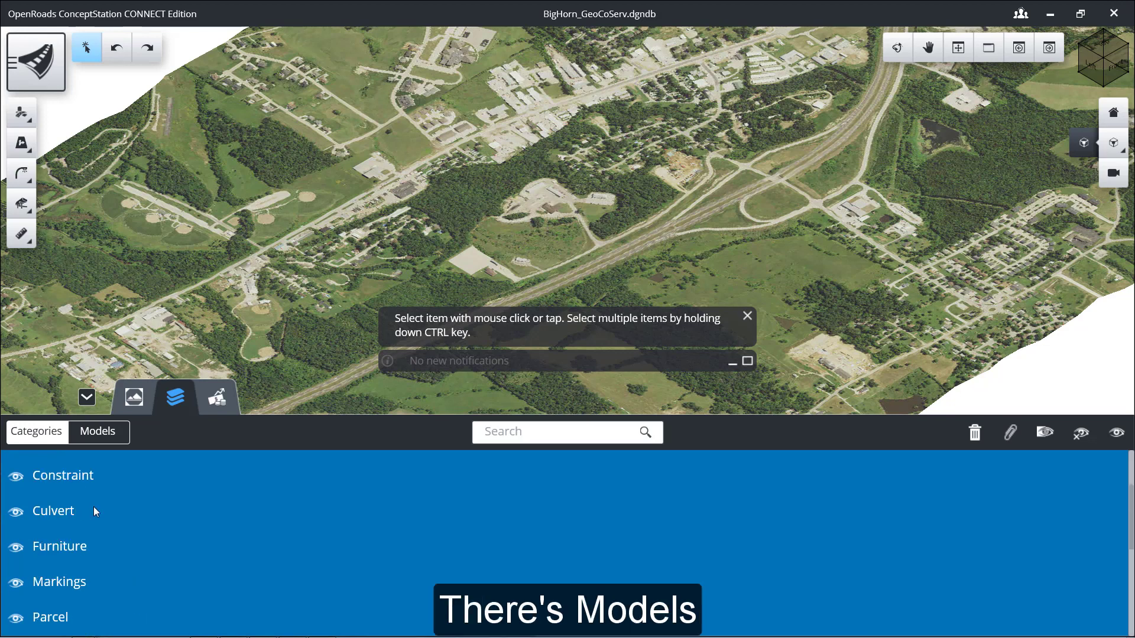
scroll(93, 510, up, 3)
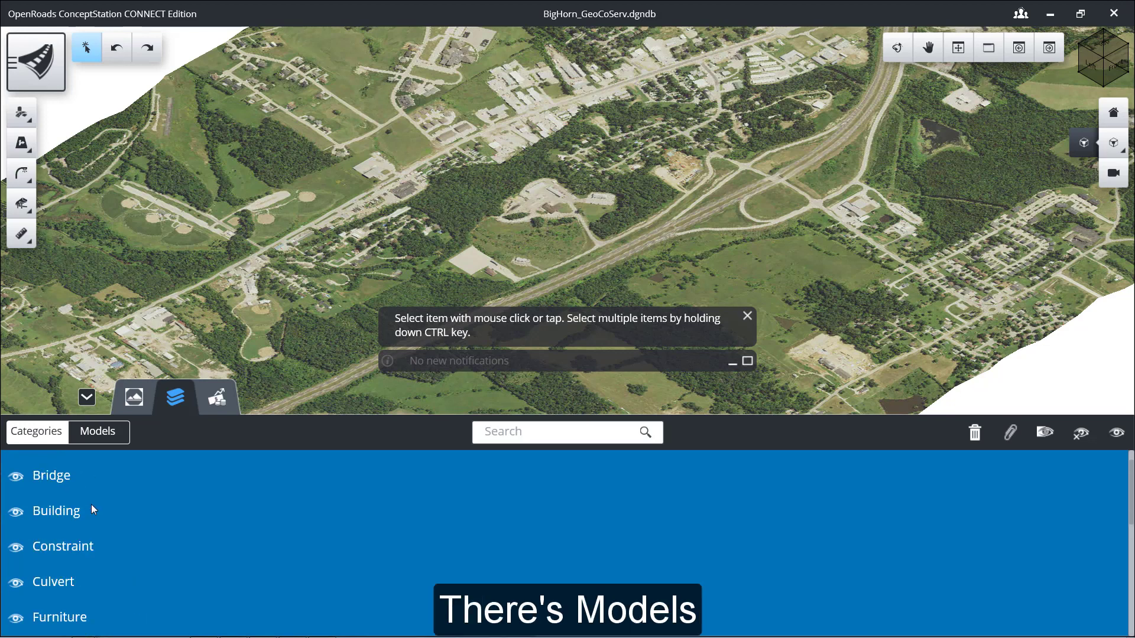
- Display the list of models and switch the terrain and Default models off and back on
click(95, 443)
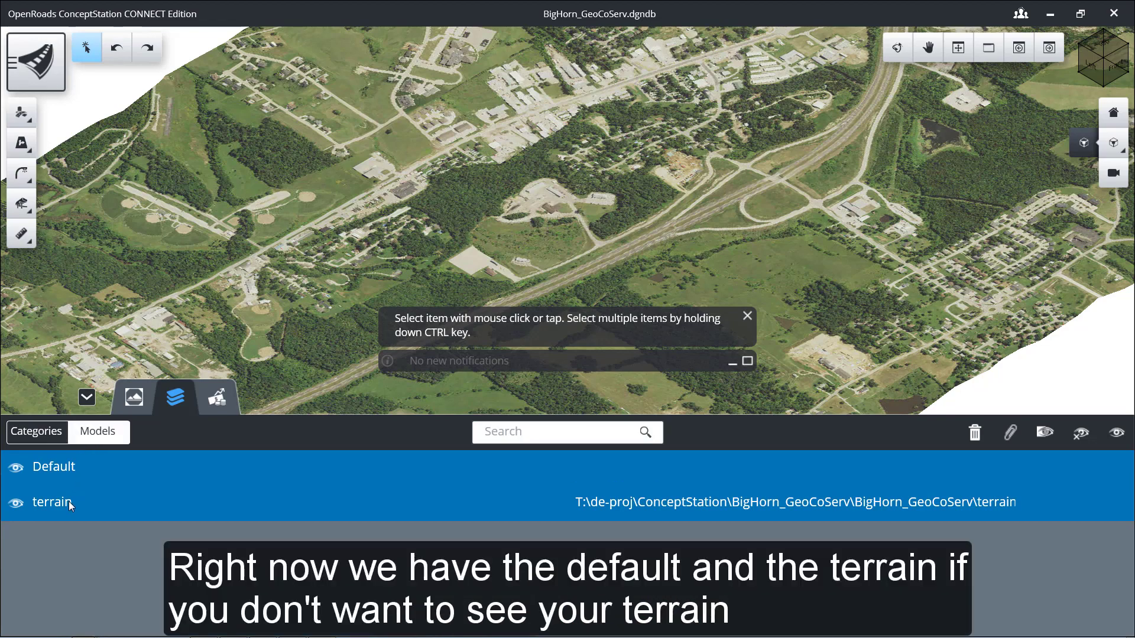
click(68, 502)
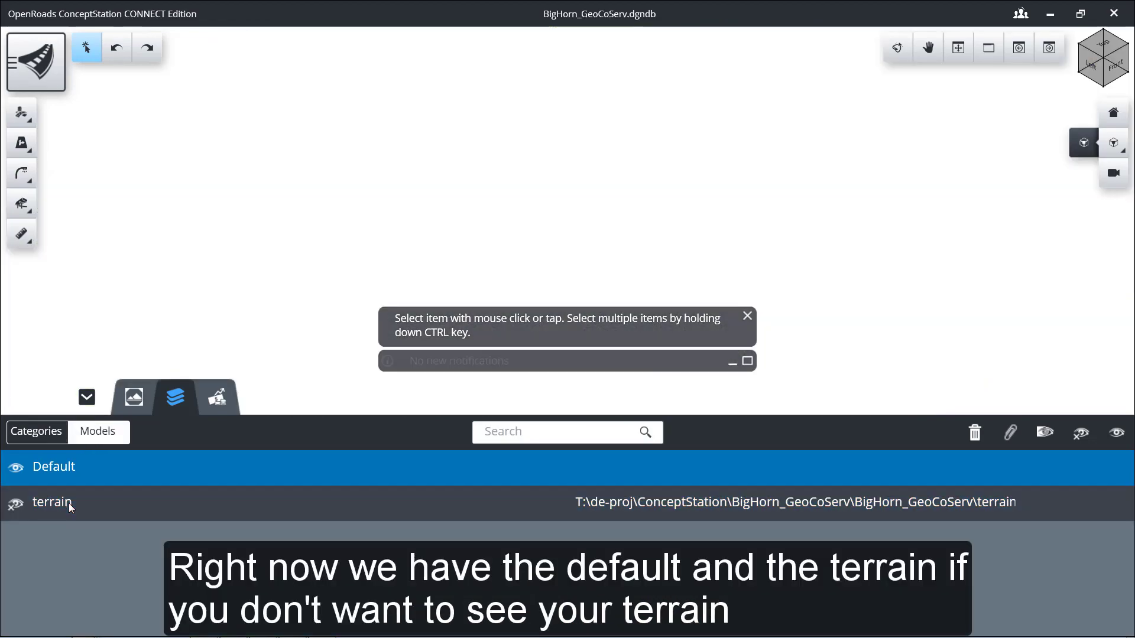
click(68, 502)
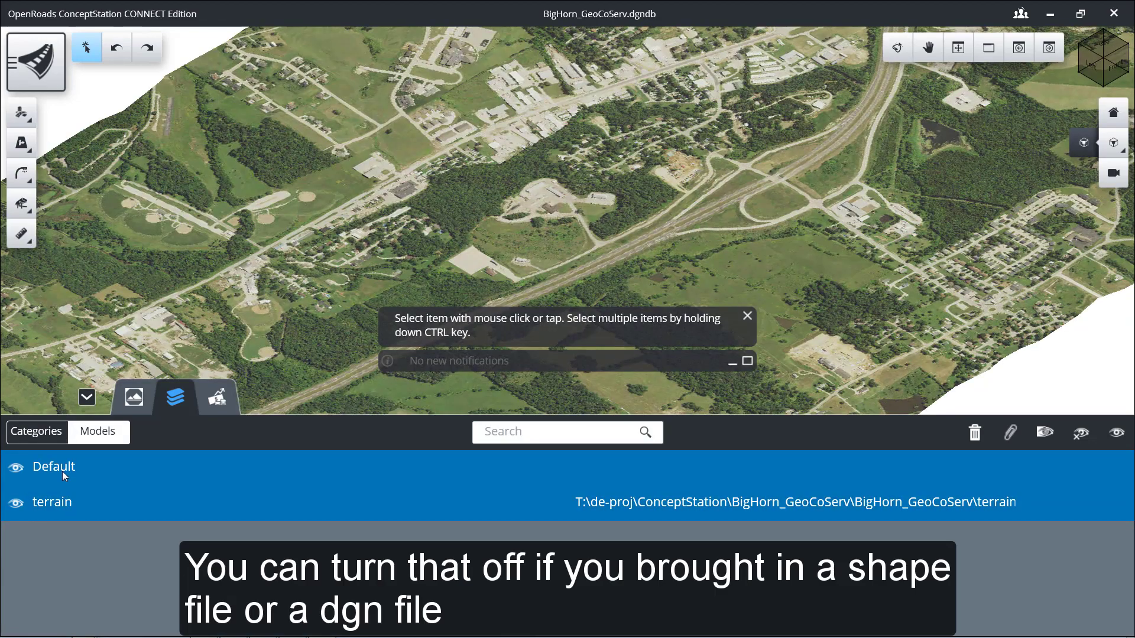
click(62, 470)
click(62, 471)
click(61, 504)
click(61, 504)
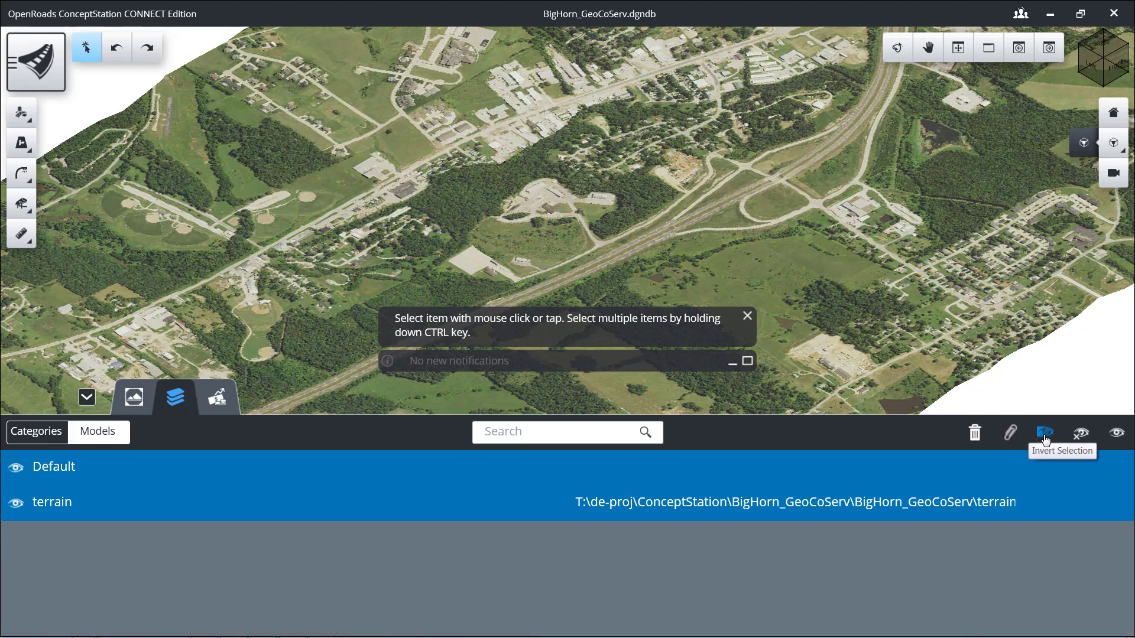
- Hide all models at once and show them all again
click(1080, 436)
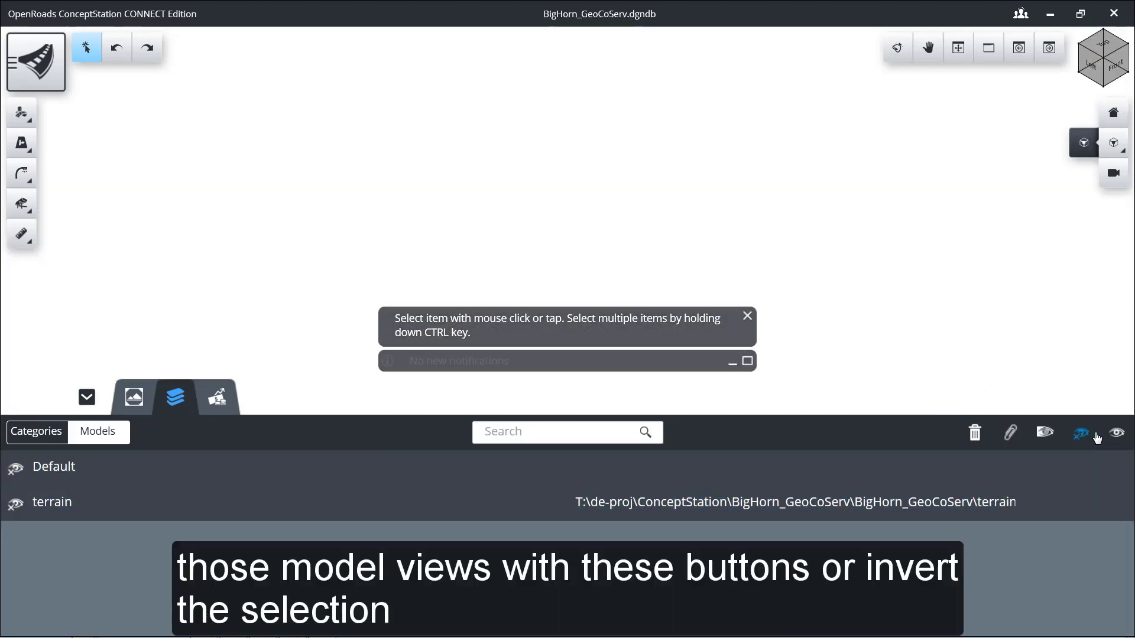
click(1116, 435)
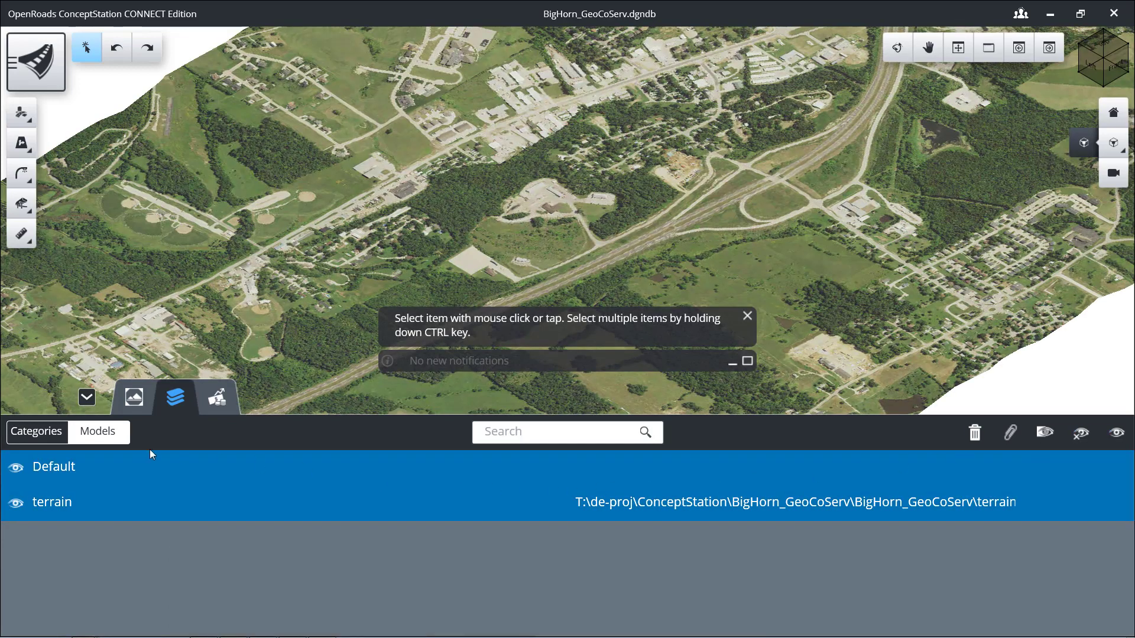
- Return to the categories list, and display the concept's estimated cost before collapsing the pane
click(35, 431)
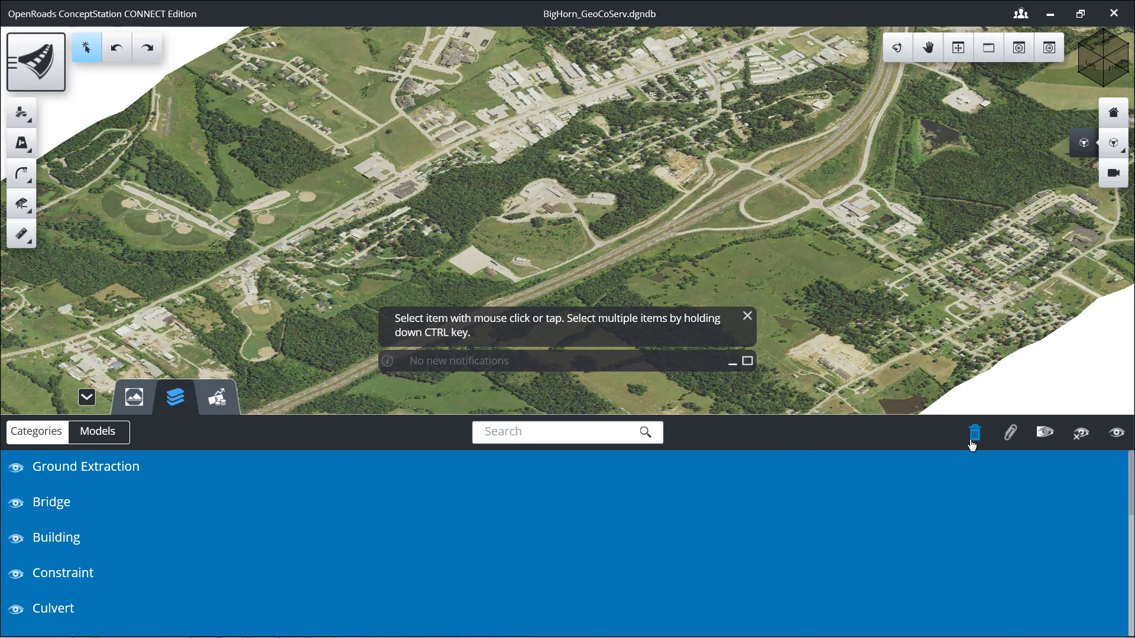
click(216, 399)
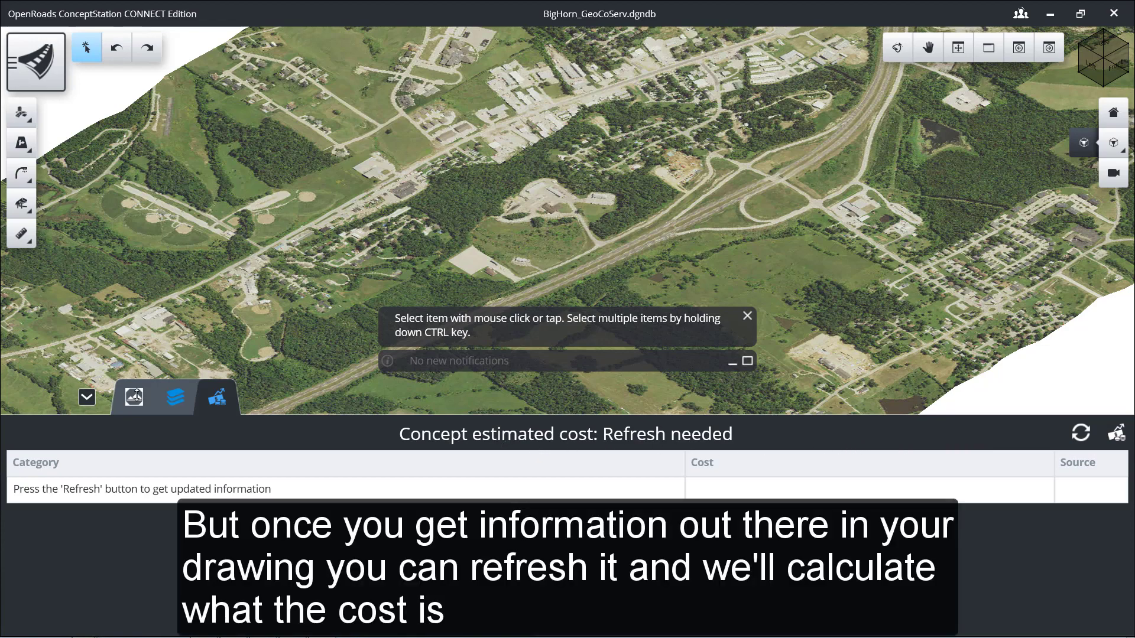
click(86, 397)
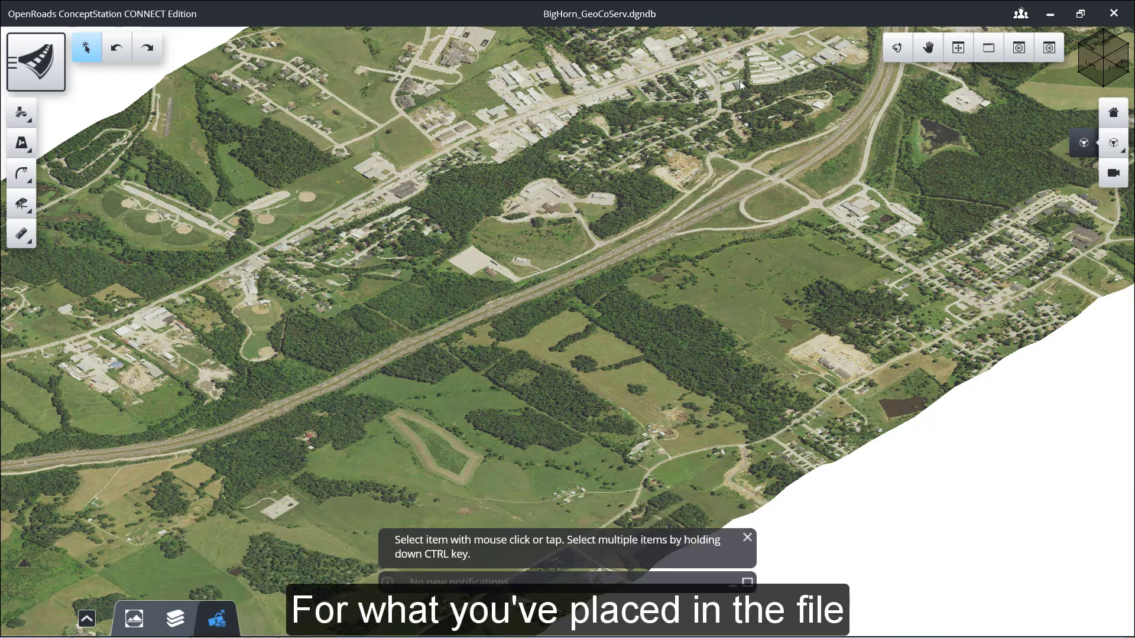
- Open Bentley CONNECT Advisor, dismiss its introduction, and expand the Communities entries under Most Recent
click(1018, 18)
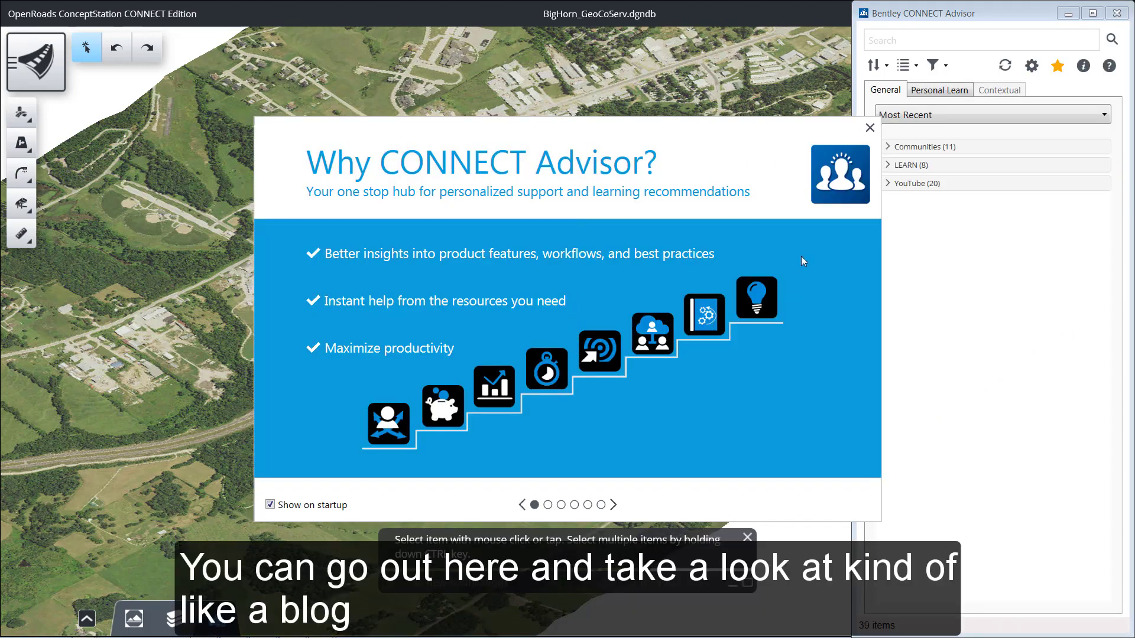
click(869, 128)
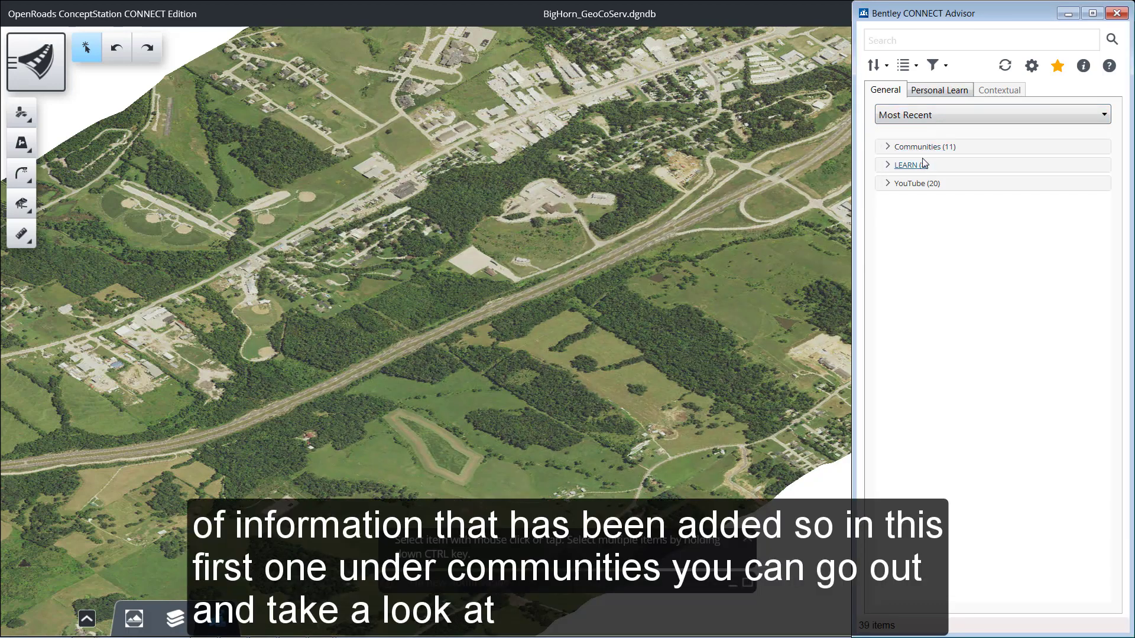
click(891, 148)
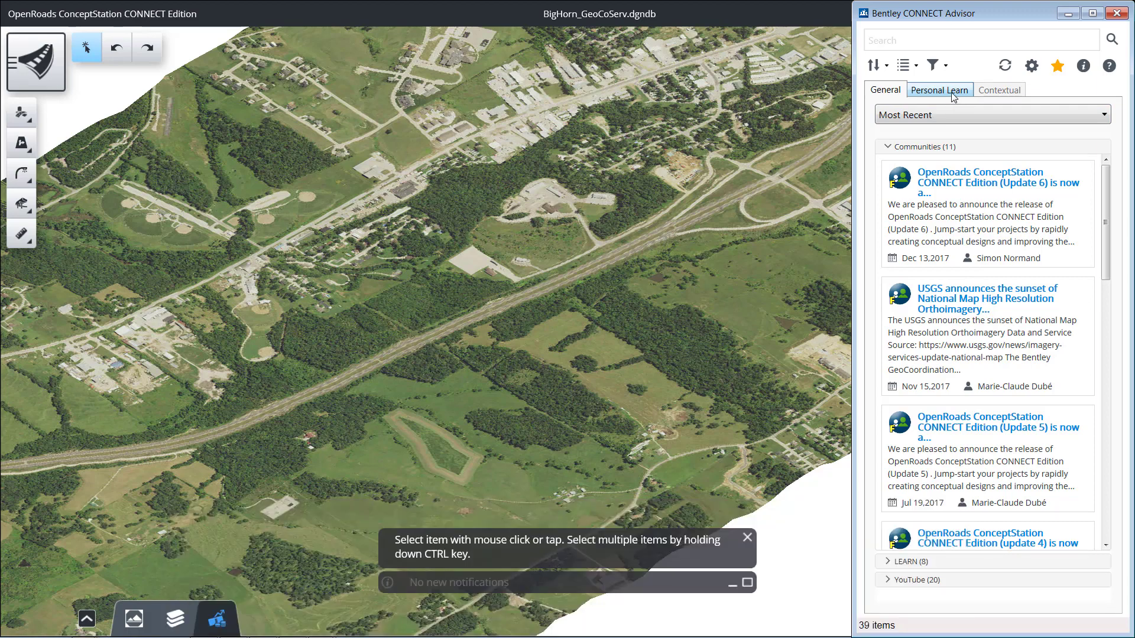
- Look through the Advisor's general content filters and the Personal Learn content, and return to the General content
click(949, 114)
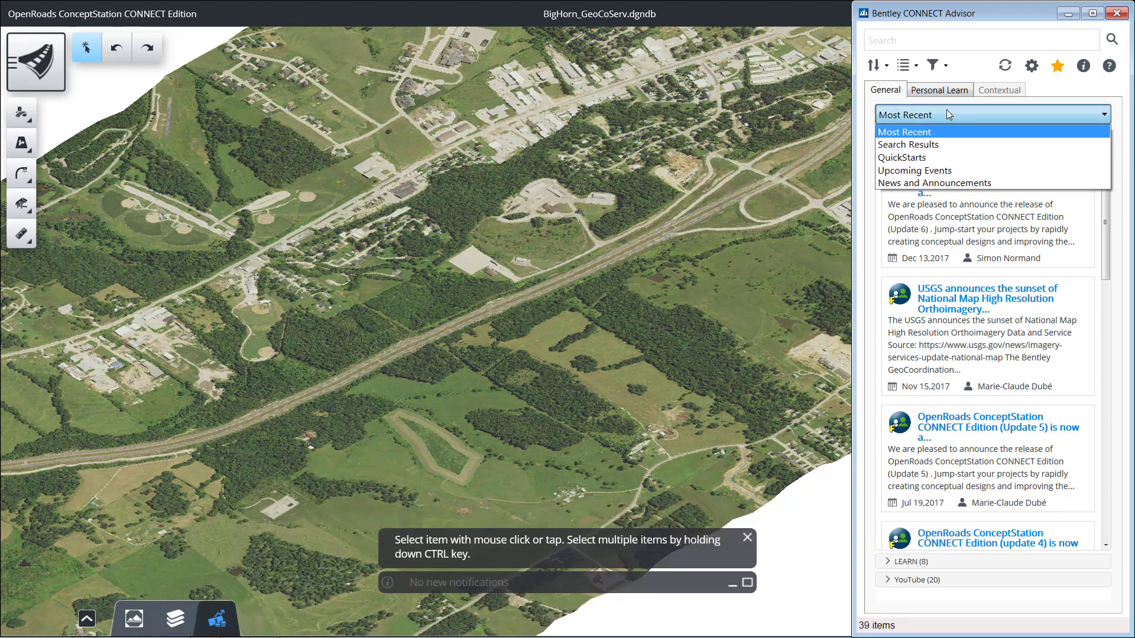
click(945, 92)
click(946, 91)
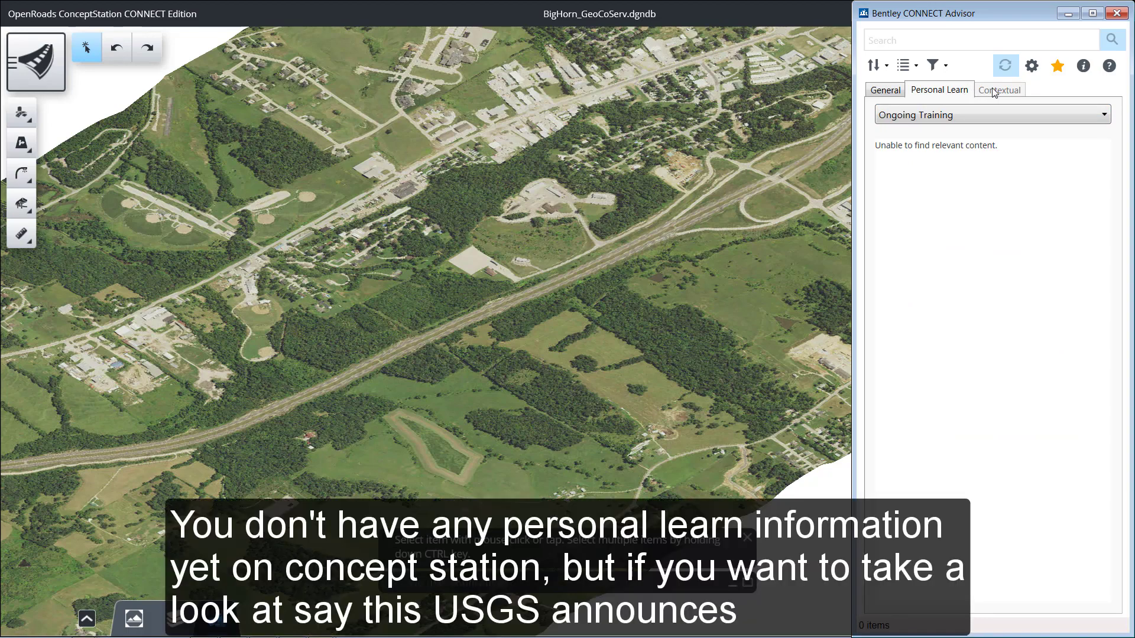
click(885, 90)
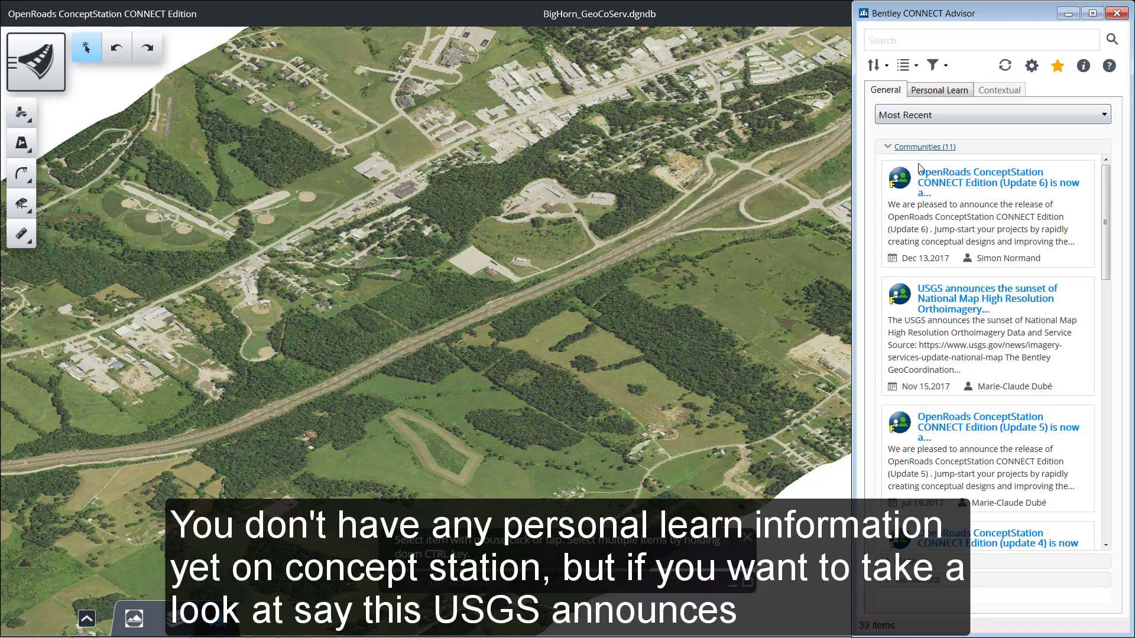
- Read the Communities post on the USGS National Map High Resolution Orthoimagery sunset, and close the web page and CONNECT Advisor
click(959, 299)
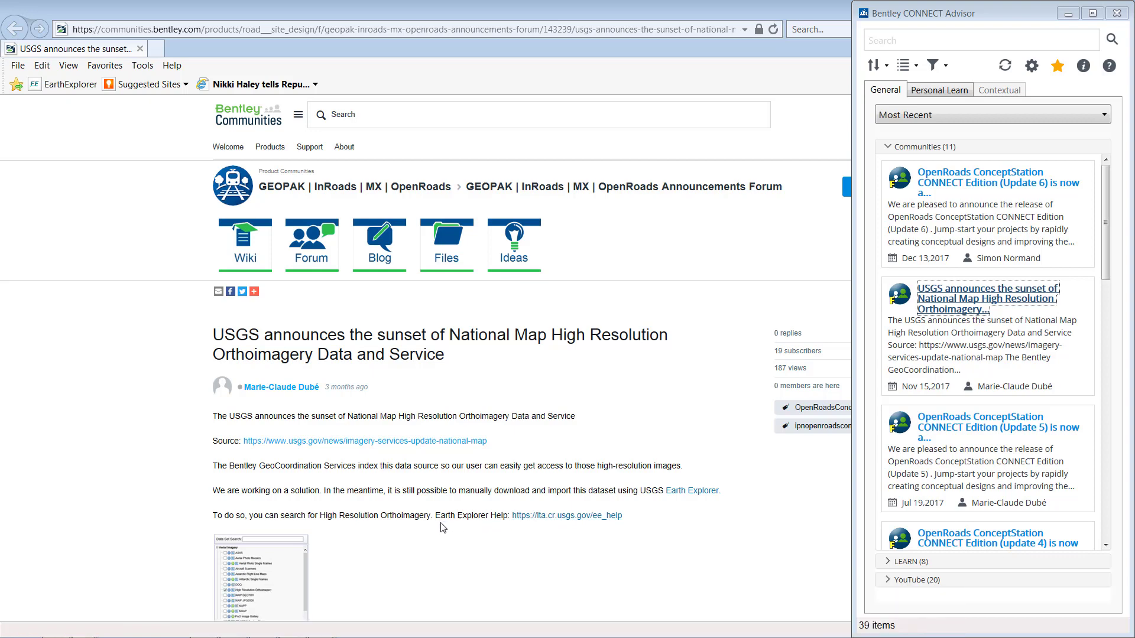
drag(436, 518, 490, 520)
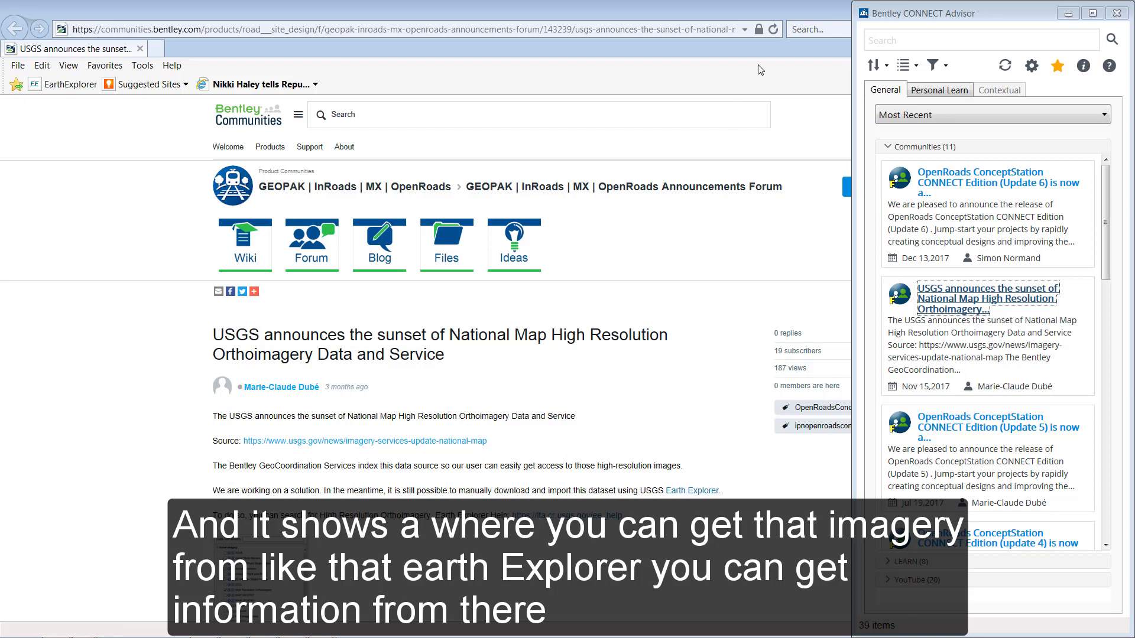
click(1116, 15)
click(1122, 7)
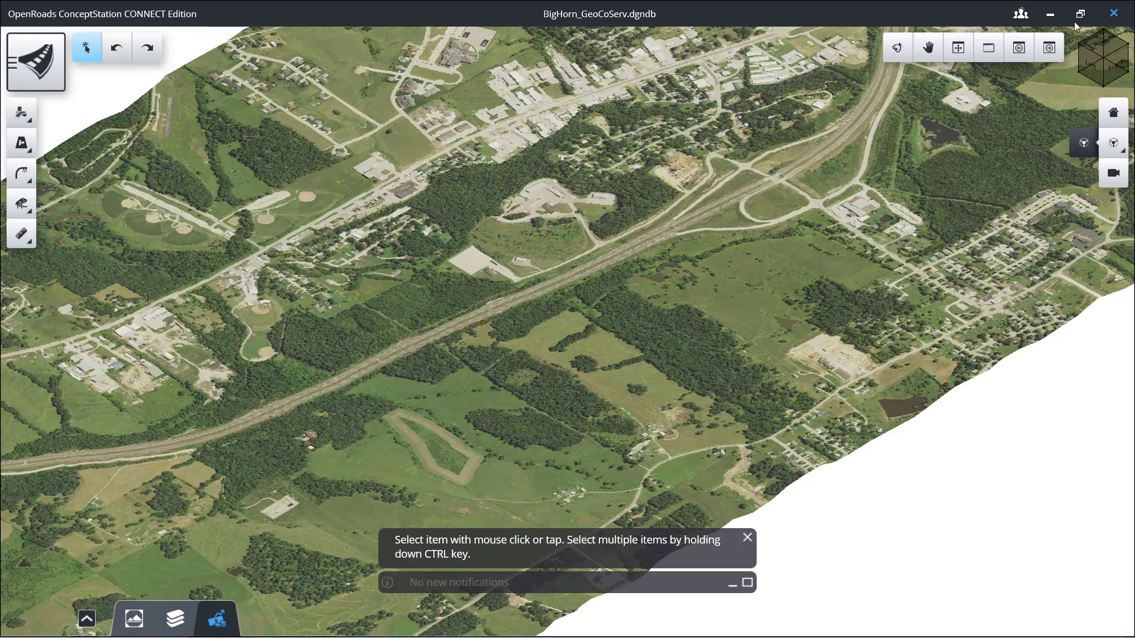